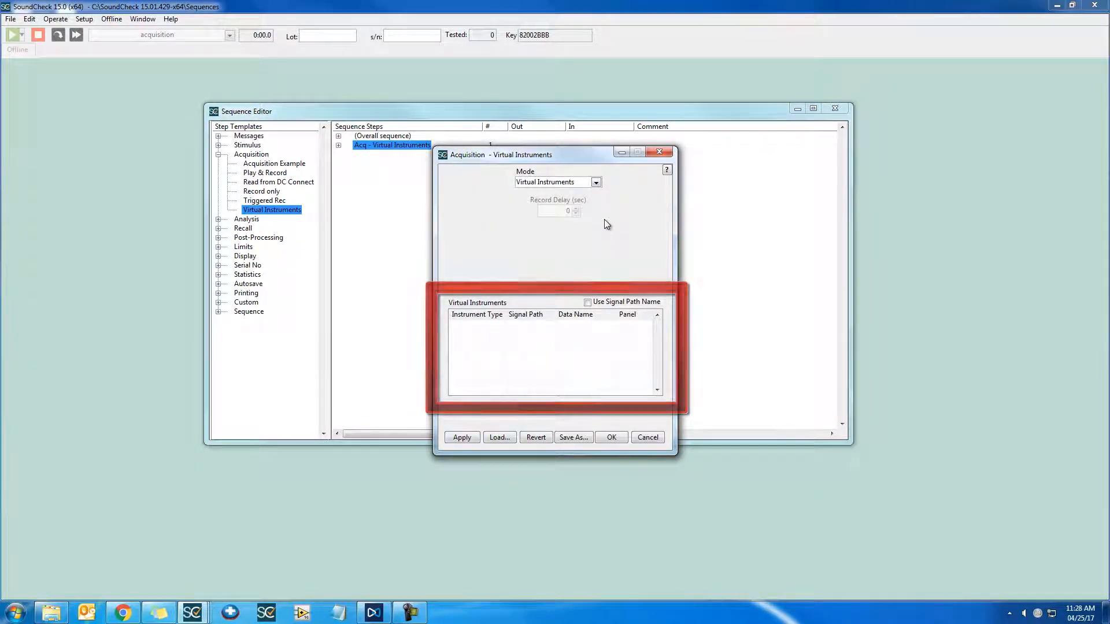
- Add a Signal Generator to the acquisition step's virtual instruments list
right_click(562, 359)
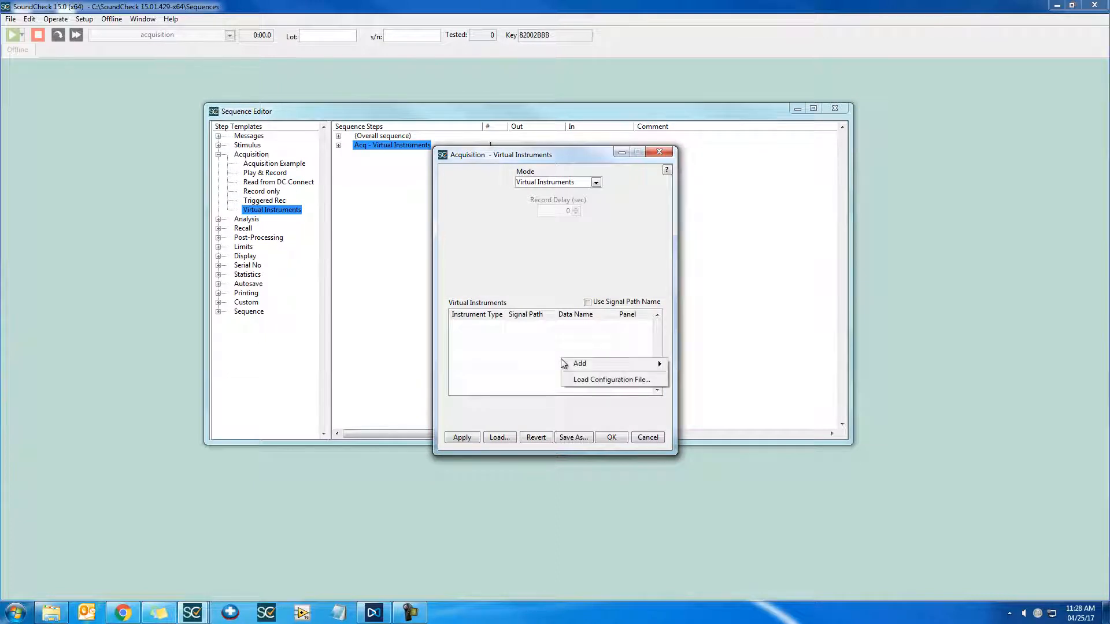
mouse_move(658, 360)
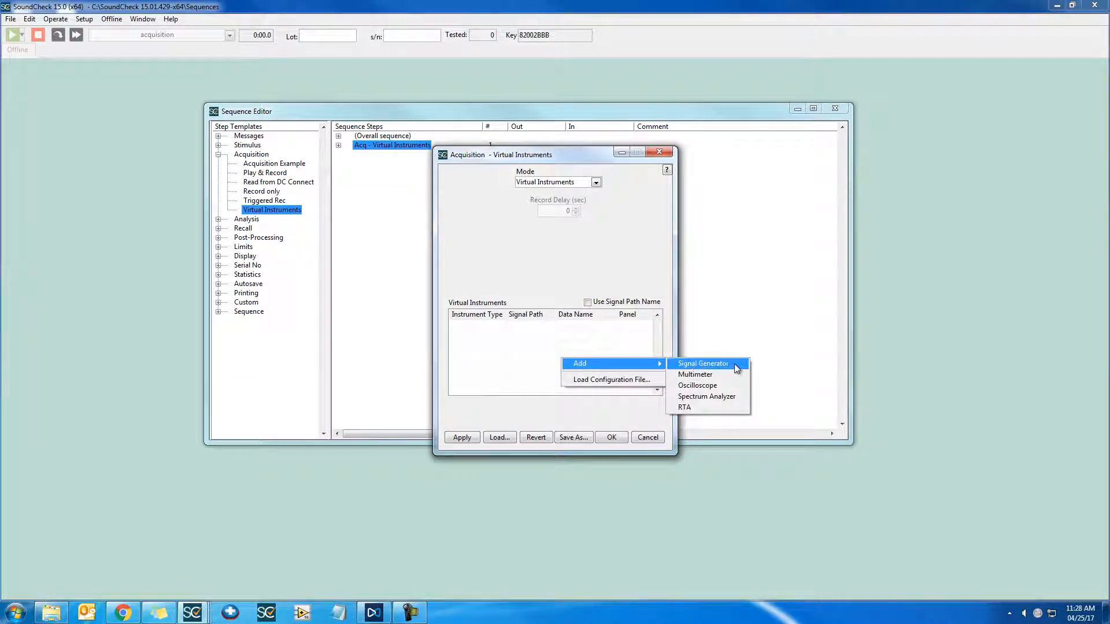
left_click(737, 369)
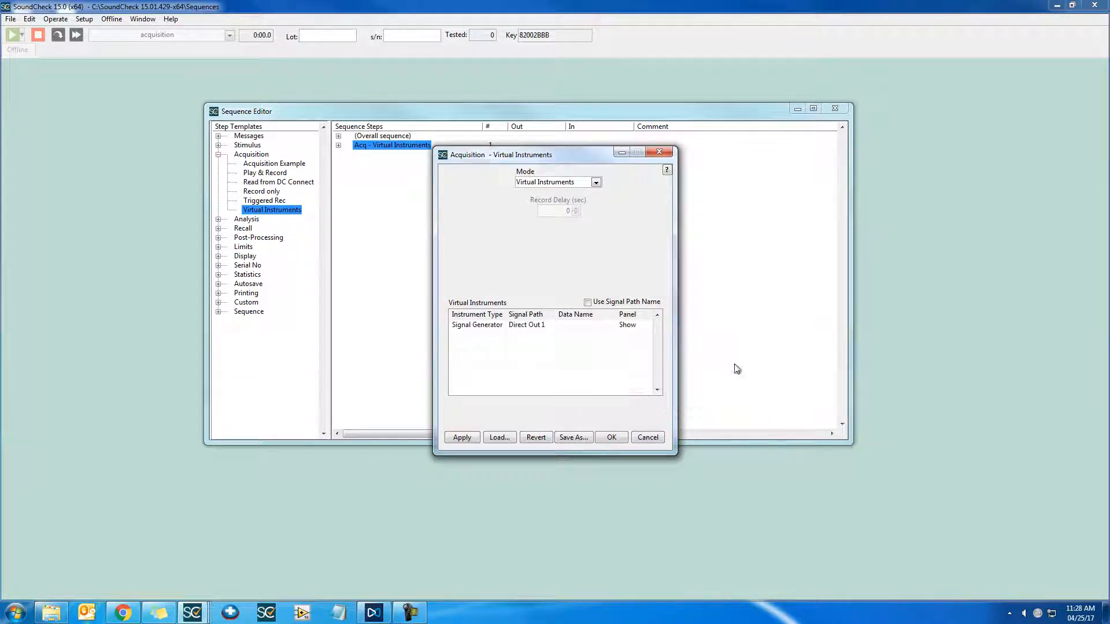
left_click(539, 327)
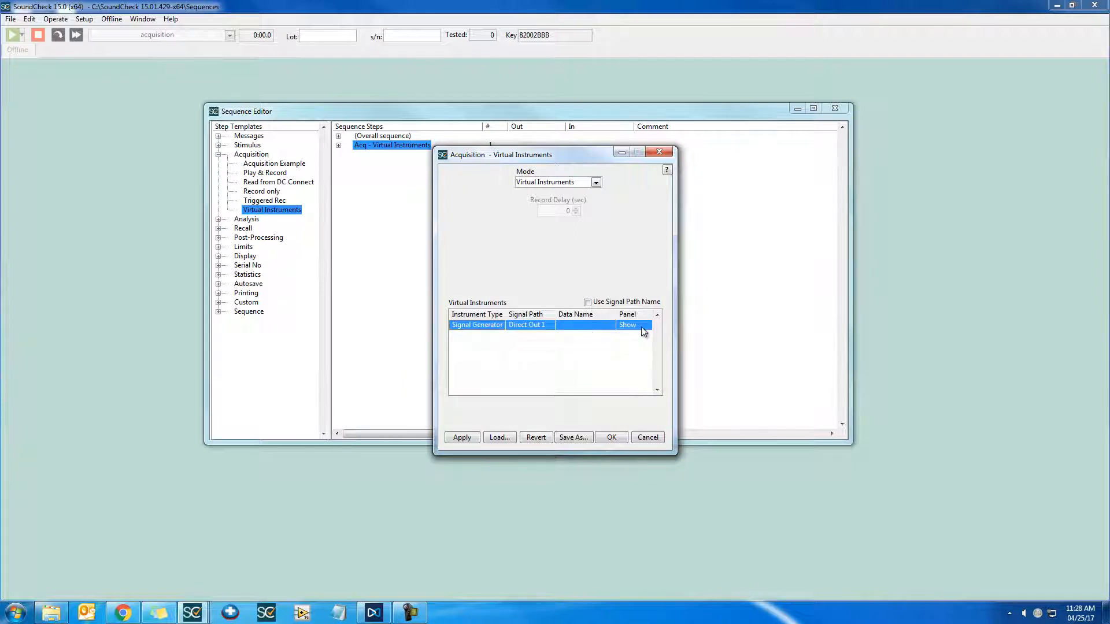
left_click(524, 359)
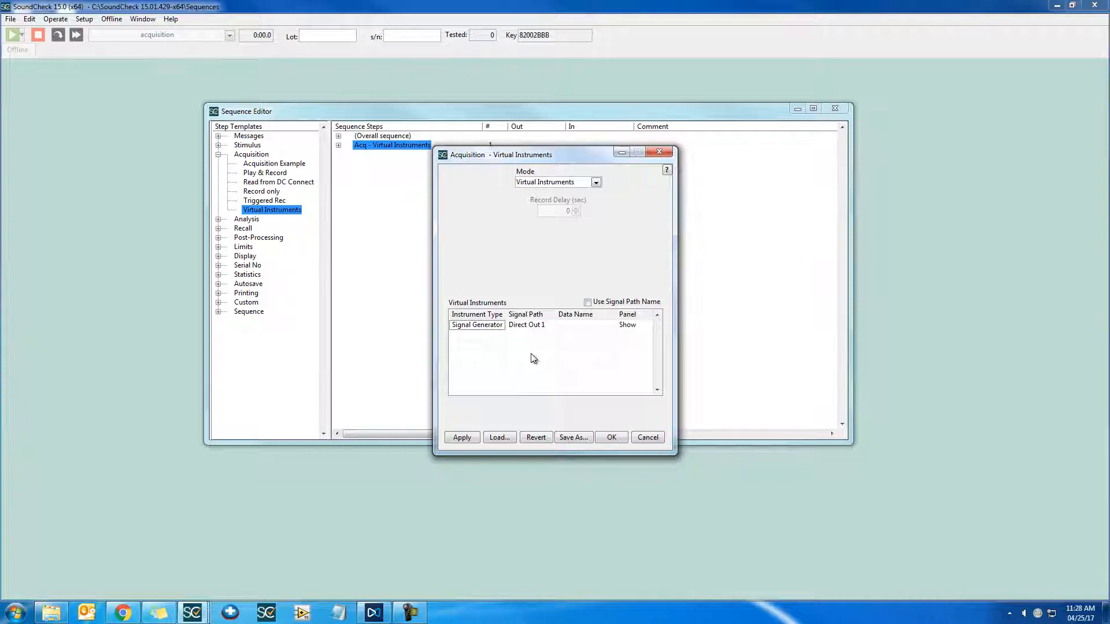
- Configure the signal generator with the Source Speaker signal path and an output level of 80 dB
right_click(486, 327)
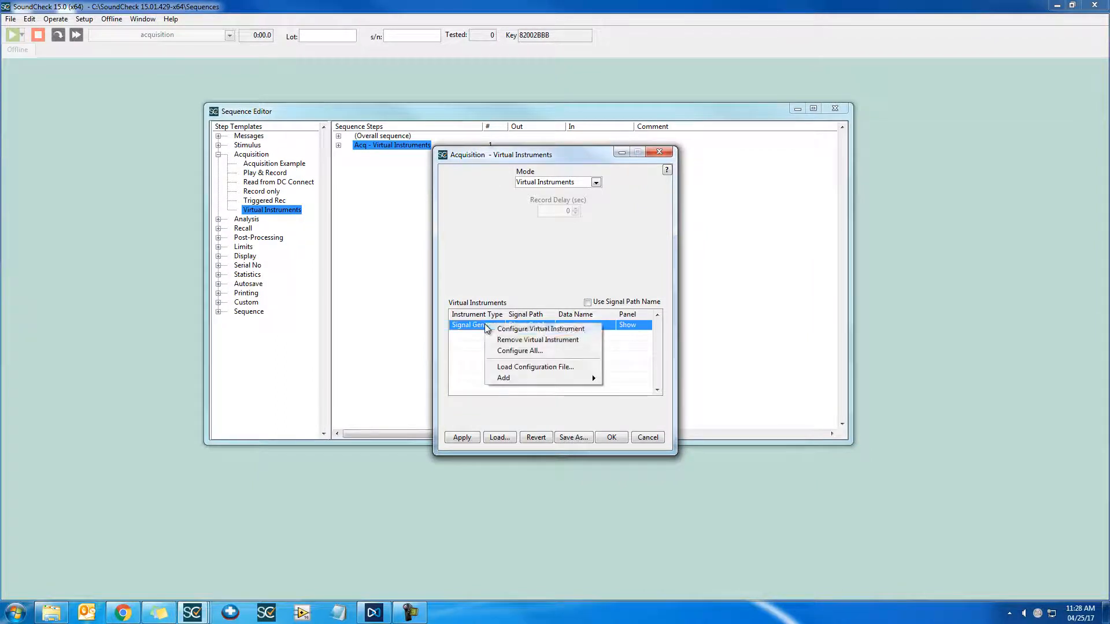
left_click(596, 331)
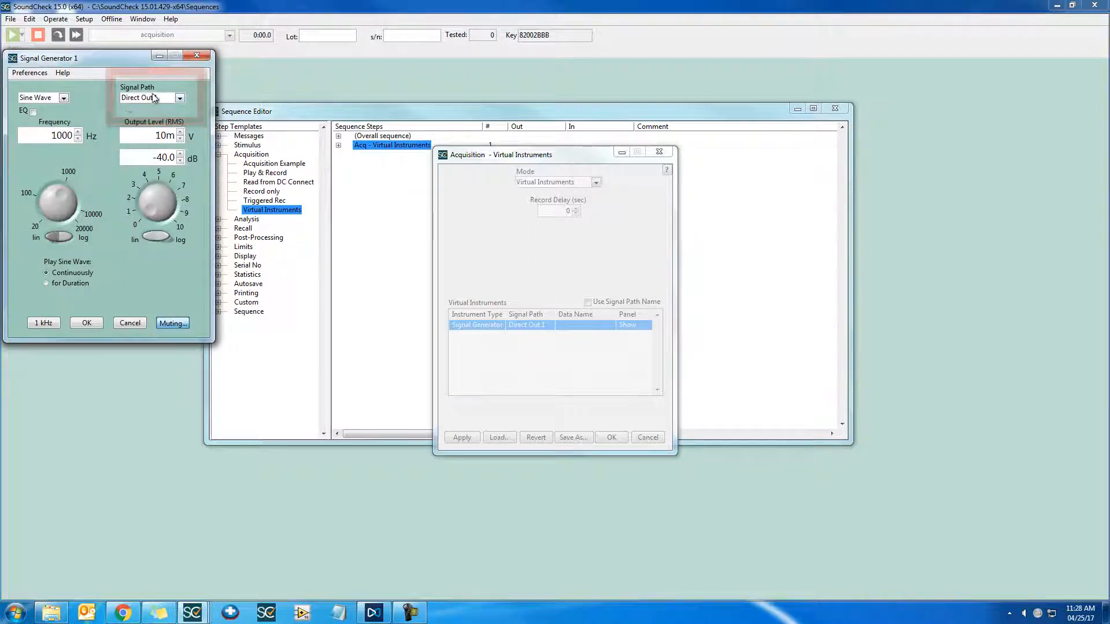
left_click(181, 99)
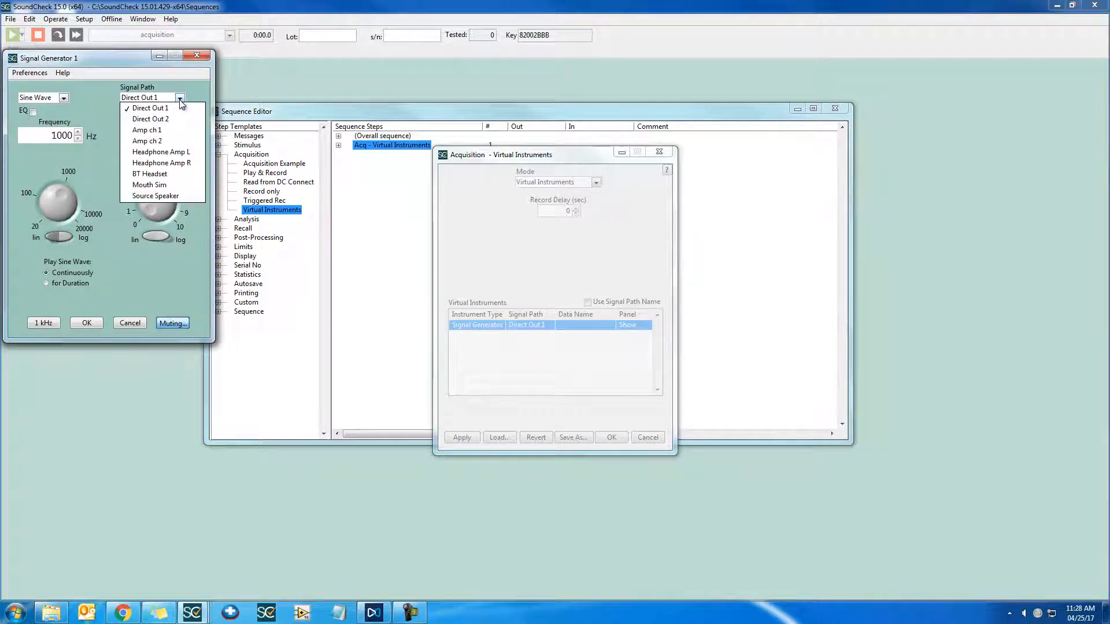
left_click(194, 196)
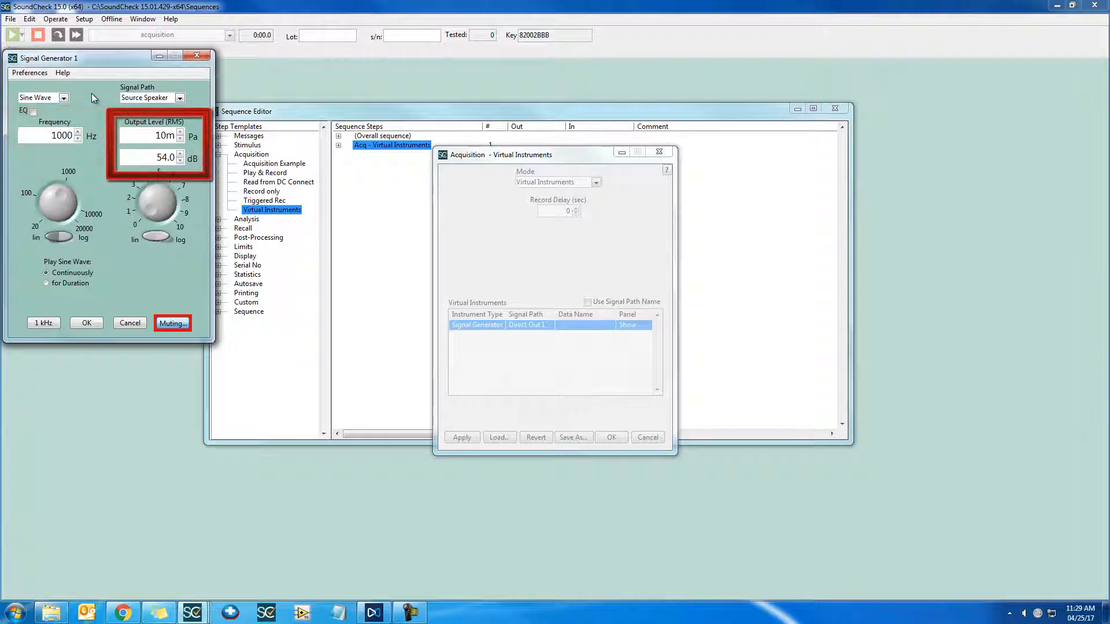
double_click(167, 156)
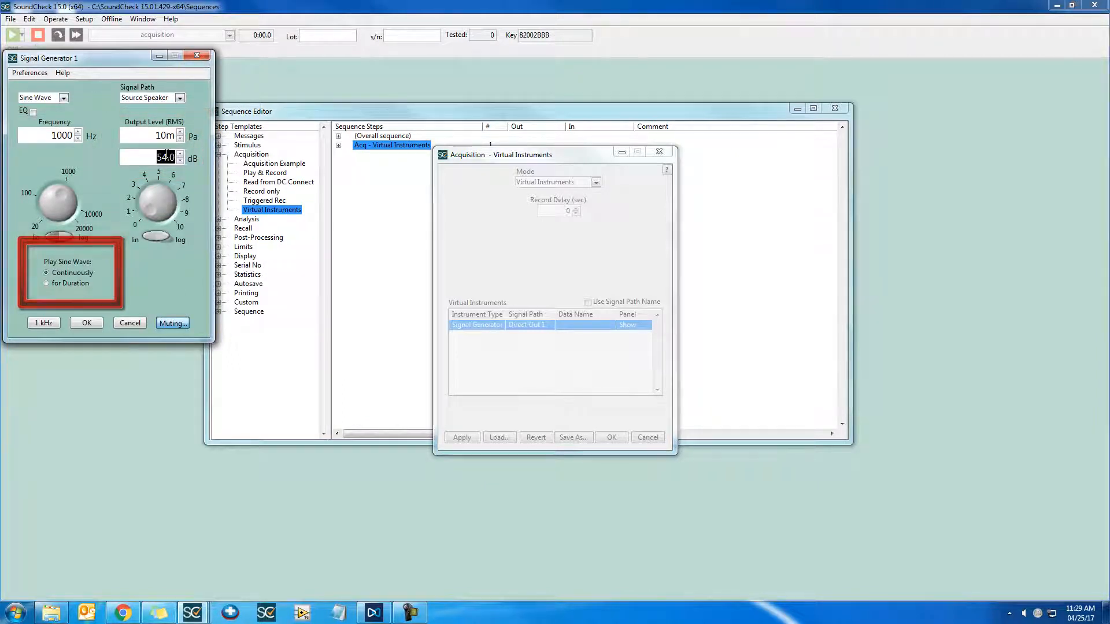
type("80")
key("Return")
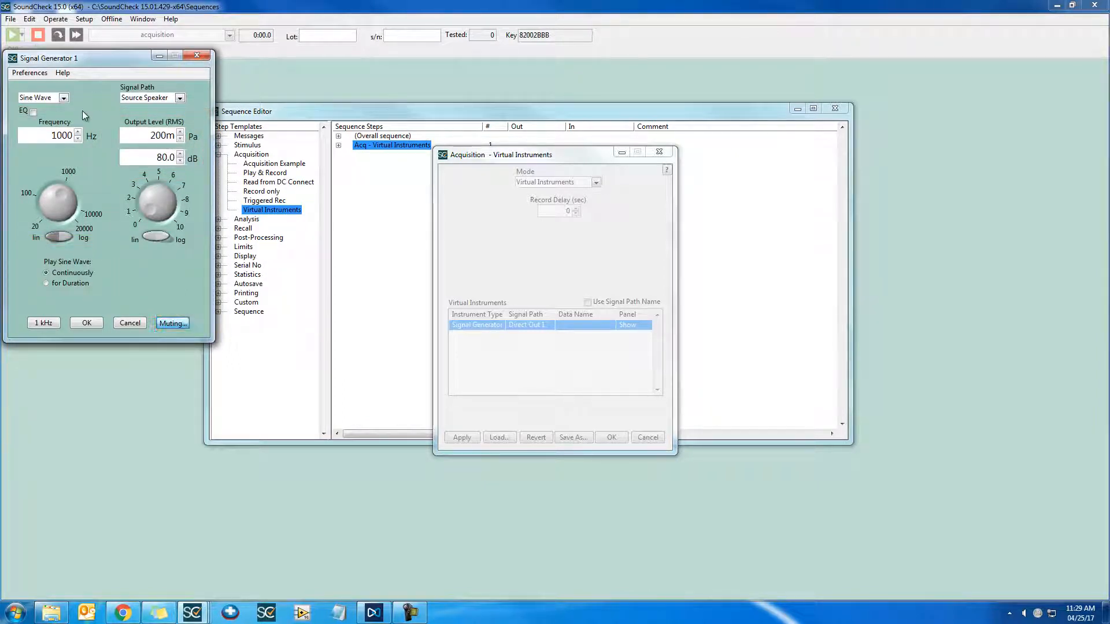
left_click(86, 323)
left_click(530, 326)
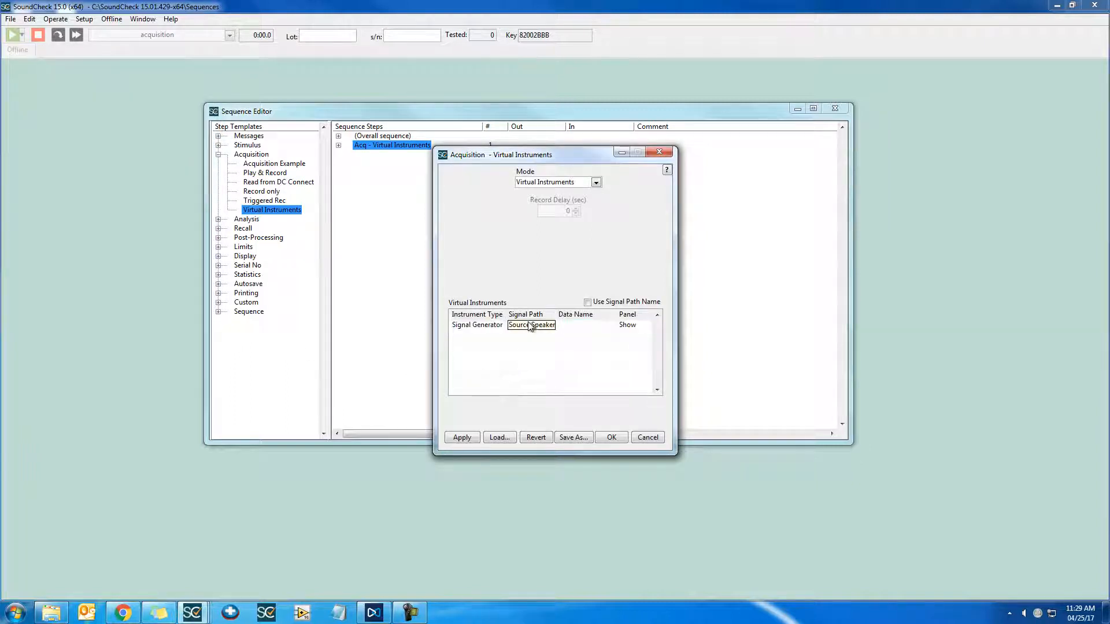
- Add a Multimeter to the acquisition step's virtual instruments list
right_click(480, 334)
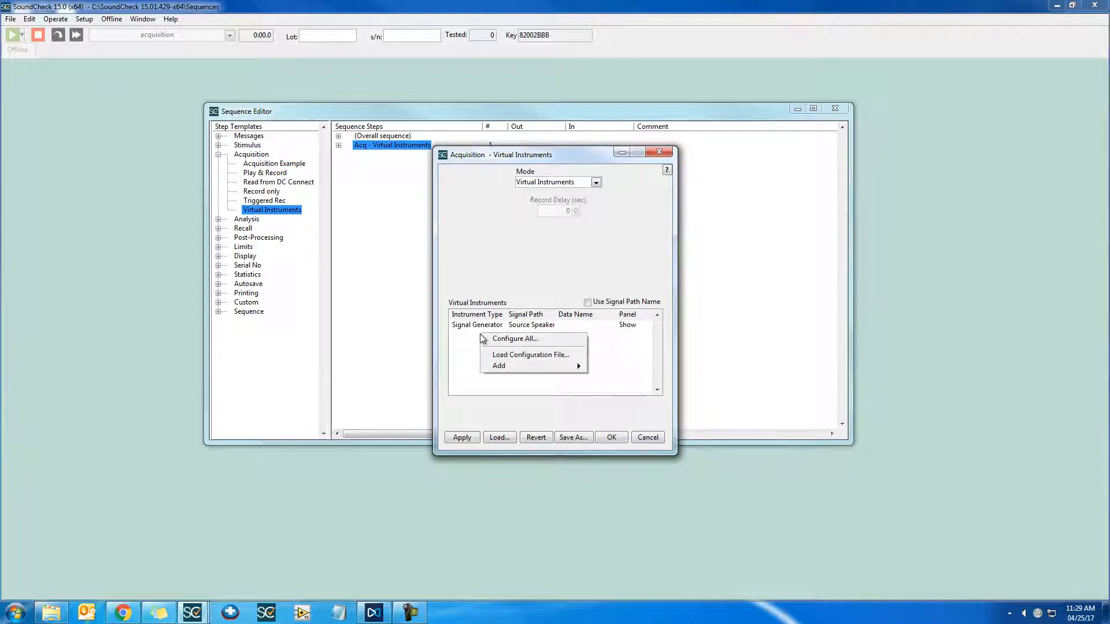
mouse_move(533, 369)
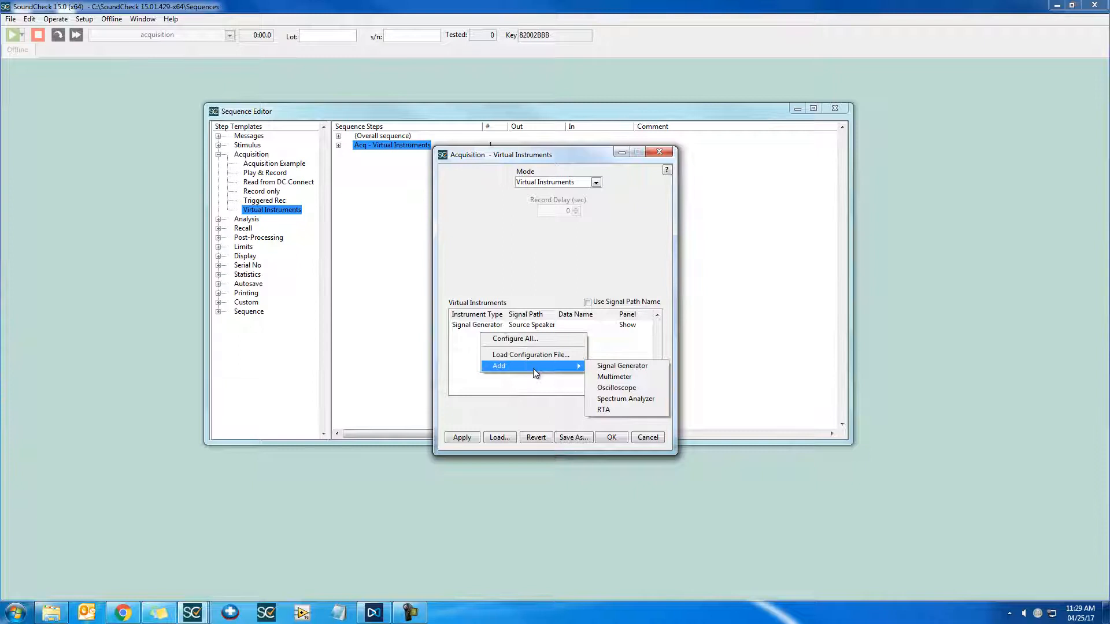
left_click(621, 375)
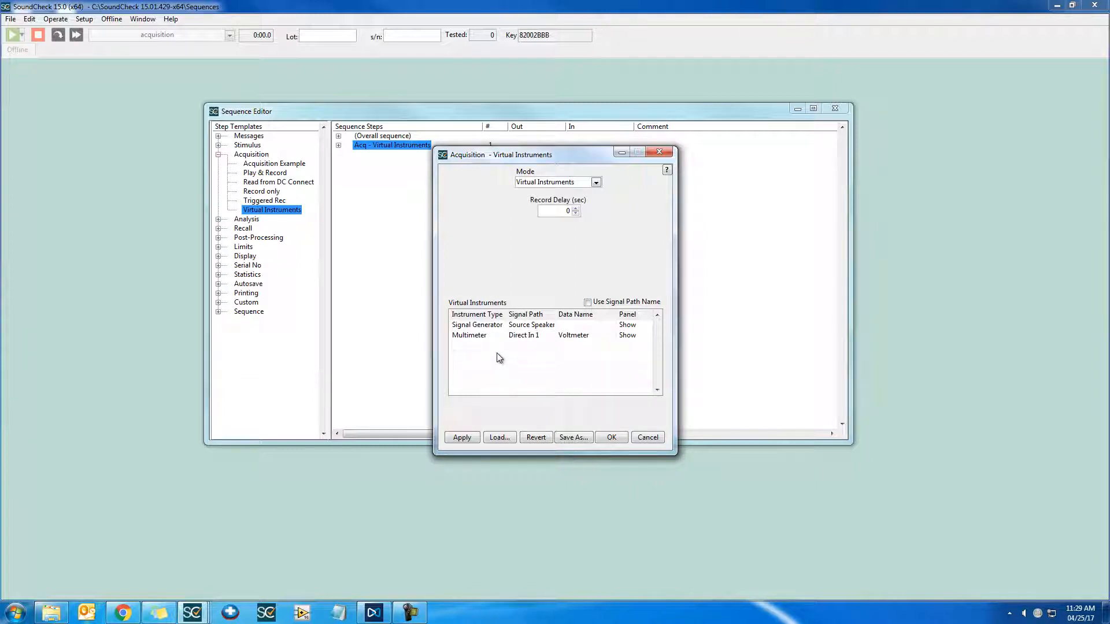
- Configure the multimeter with the DUT Mic signal path and the Log scale, and accept the acquisition step's settings
right_click(497, 353)
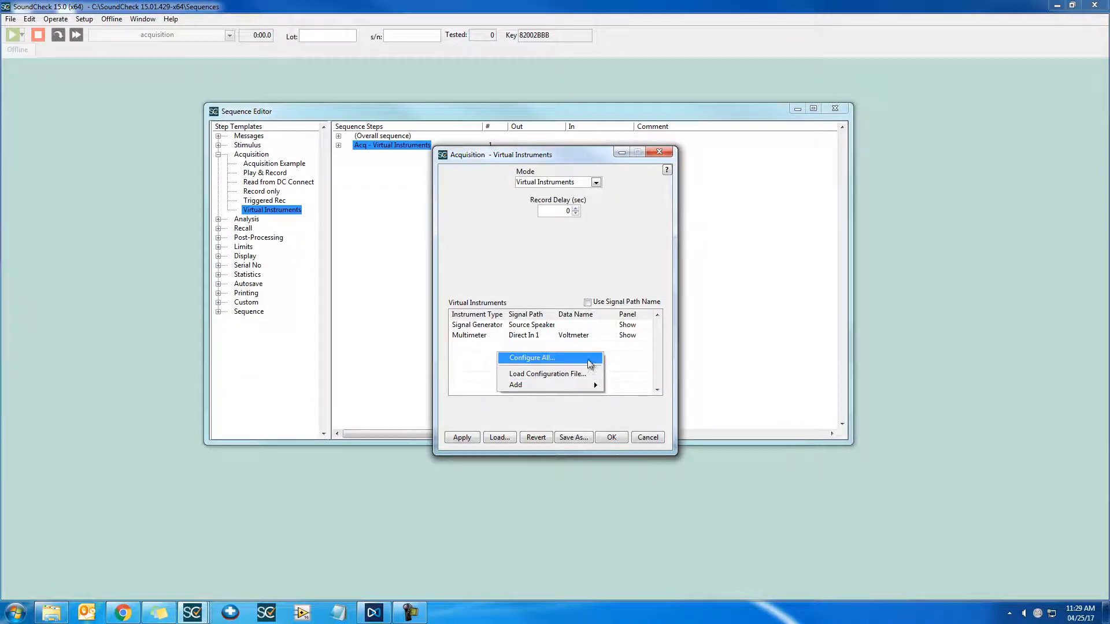
left_click(587, 358)
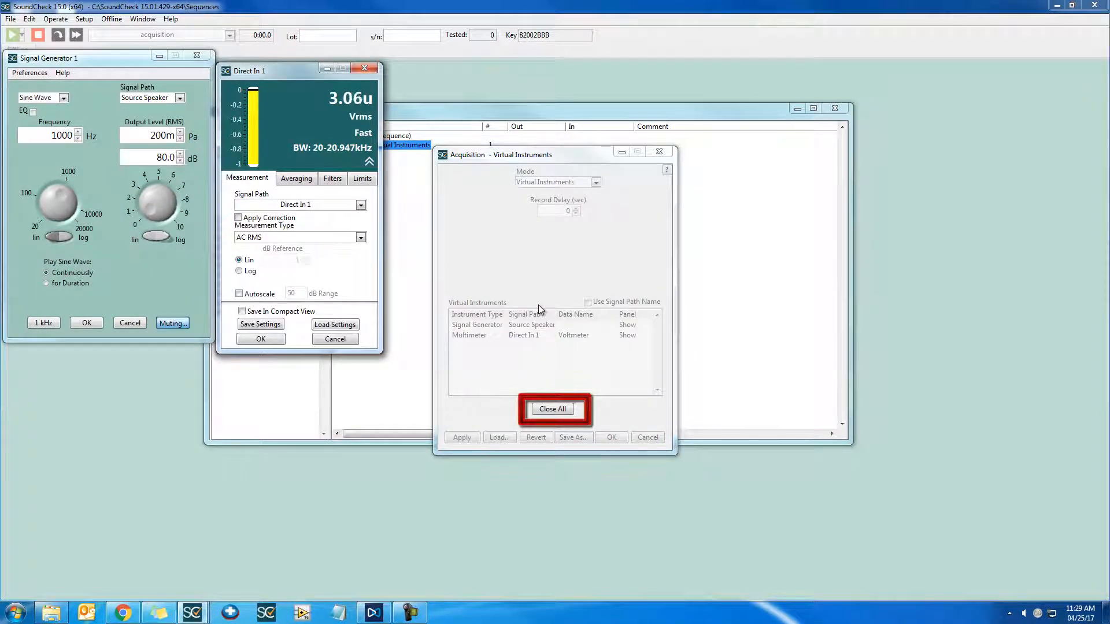
left_click(292, 206)
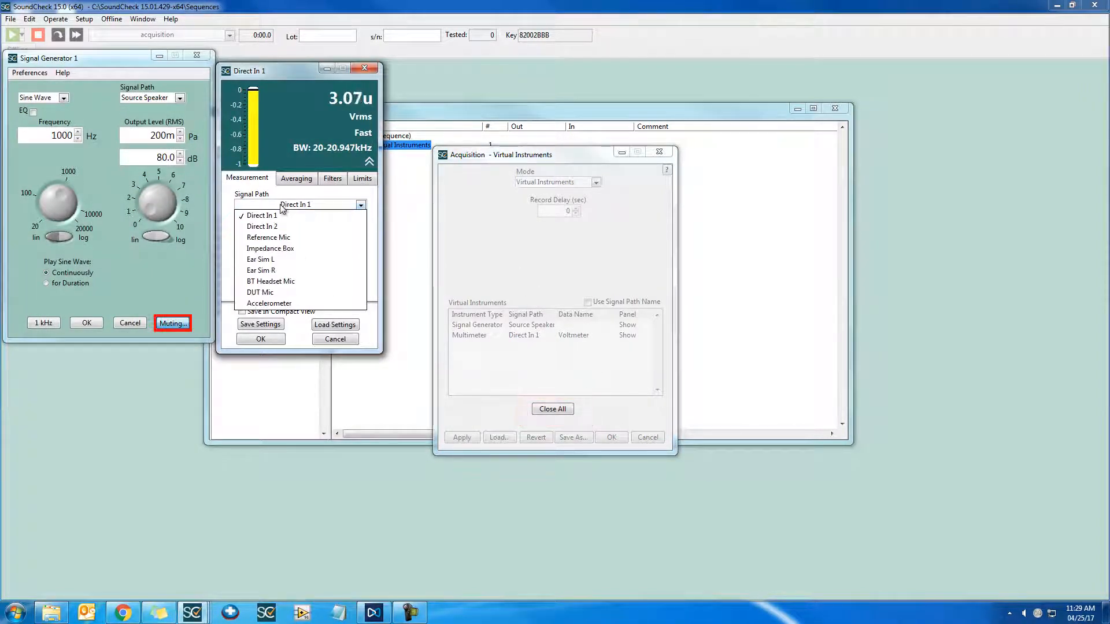
left_click(299, 277)
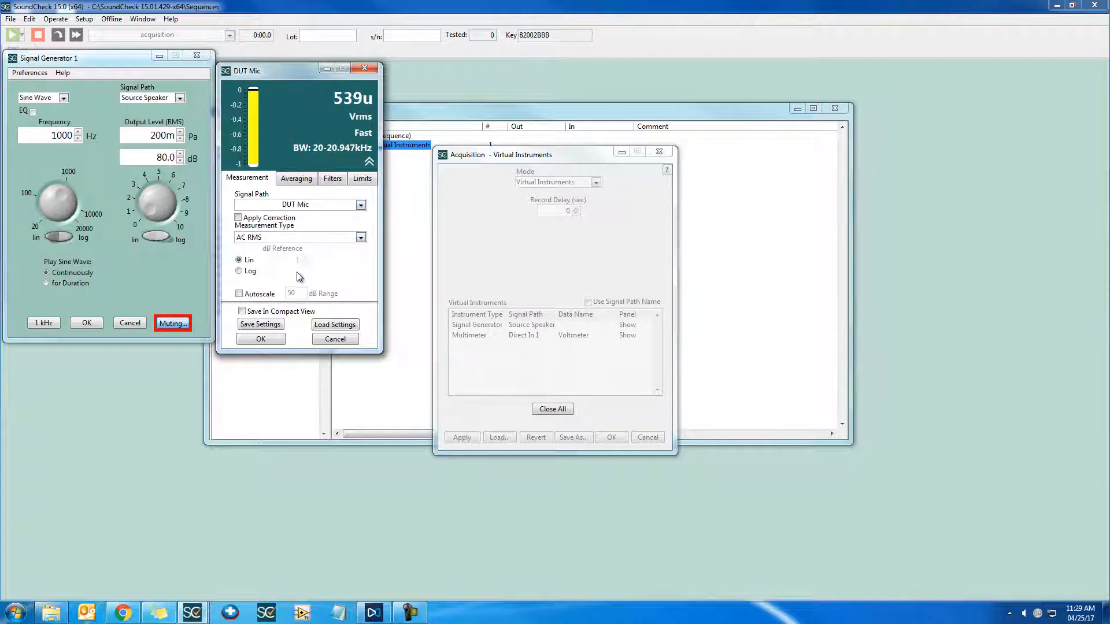
left_click(248, 271)
left_click(571, 413)
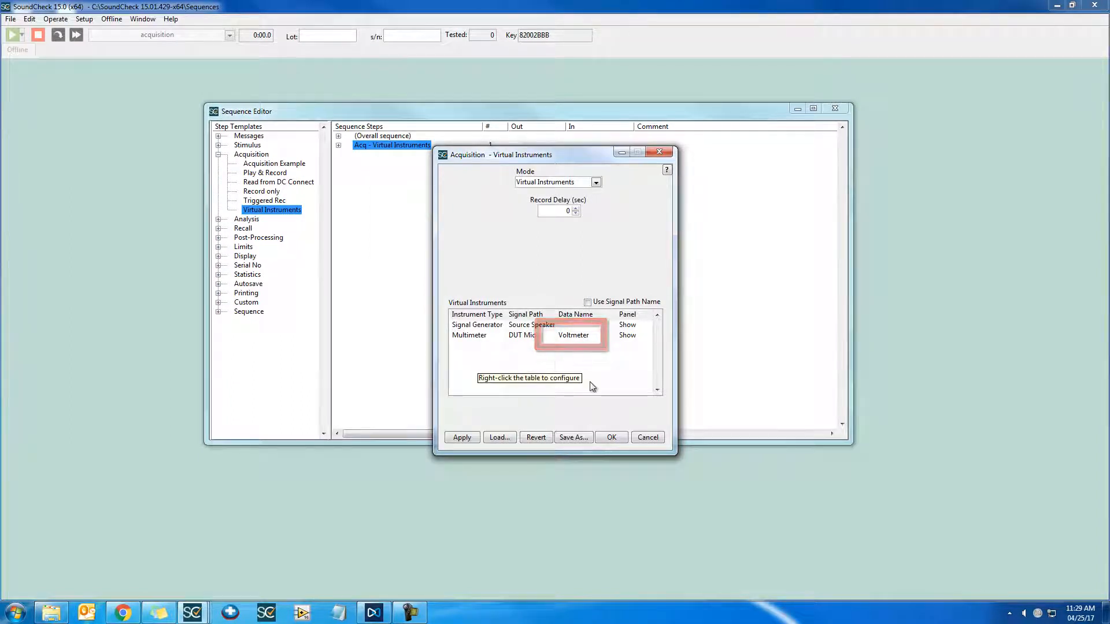
left_click(611, 438)
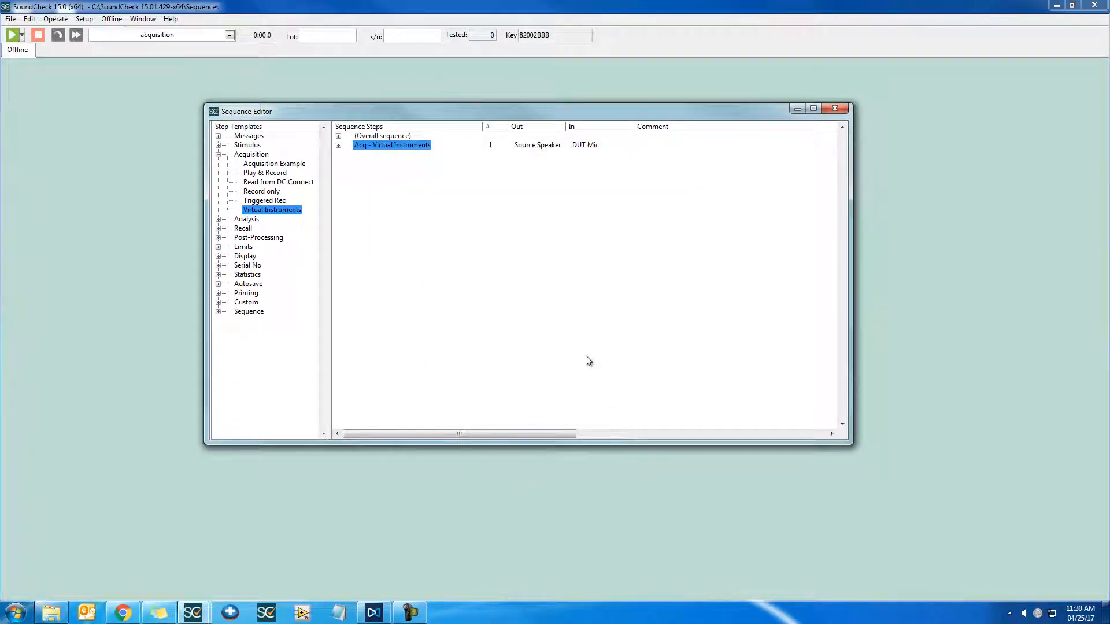
- Show the Memory List's values and run the sequence, accepting the multimeter and signal generator panels to finish it
key("F2")
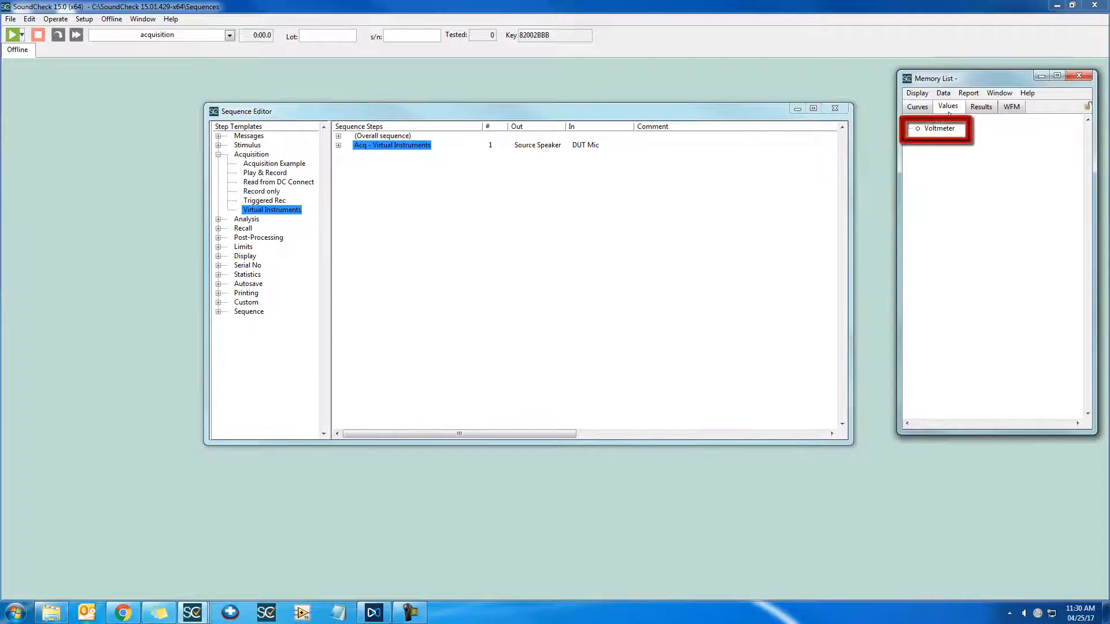
left_click(597, 240)
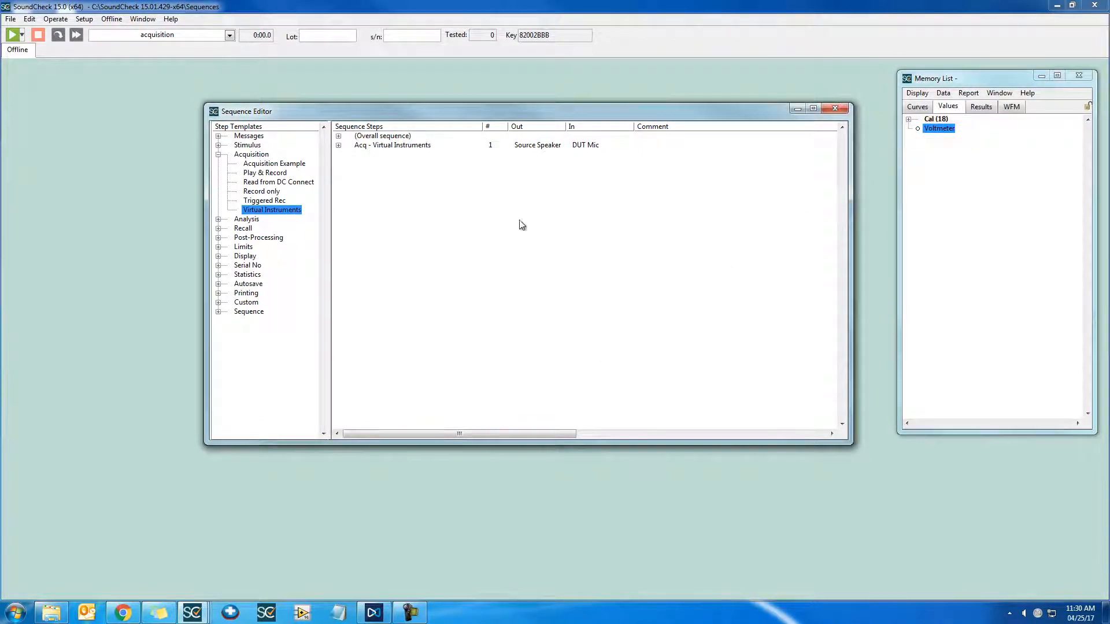
key("F2")
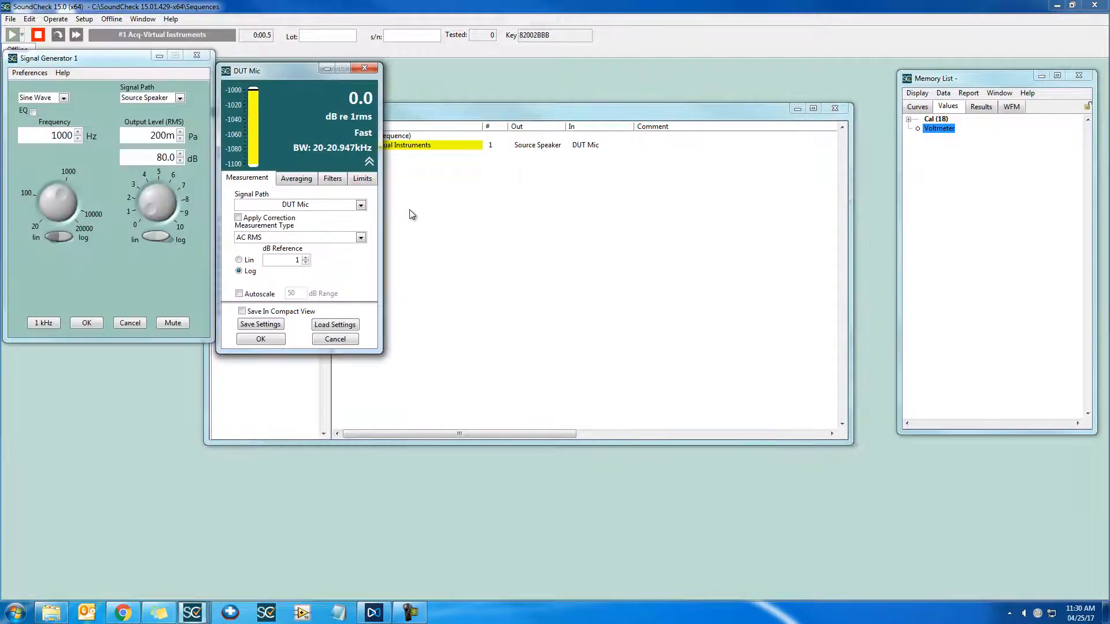
left_click(260, 341)
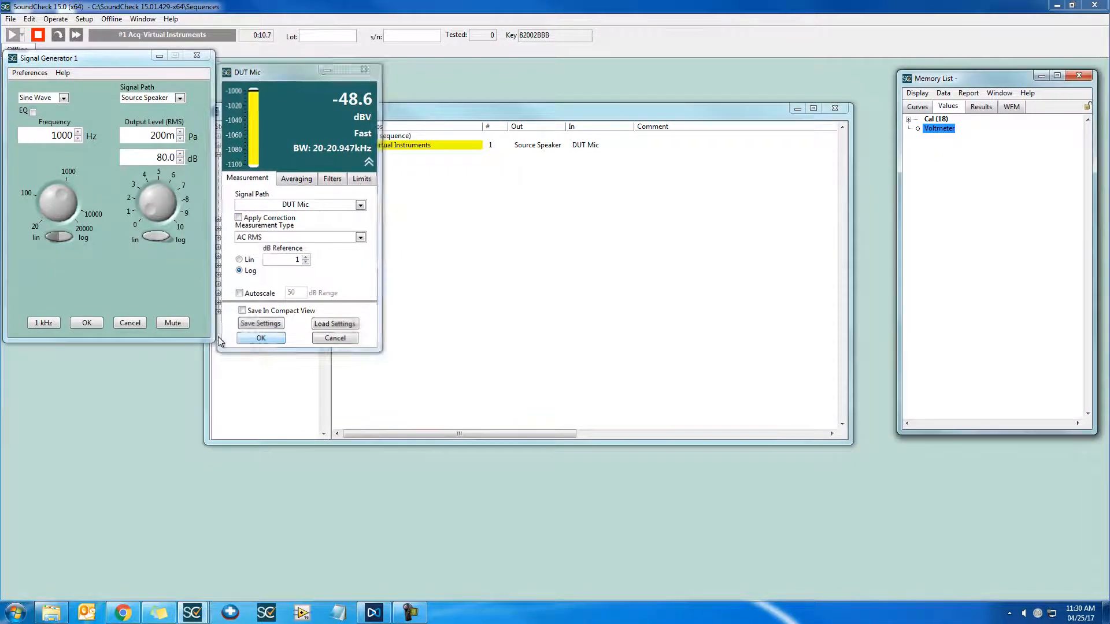
left_click(88, 326)
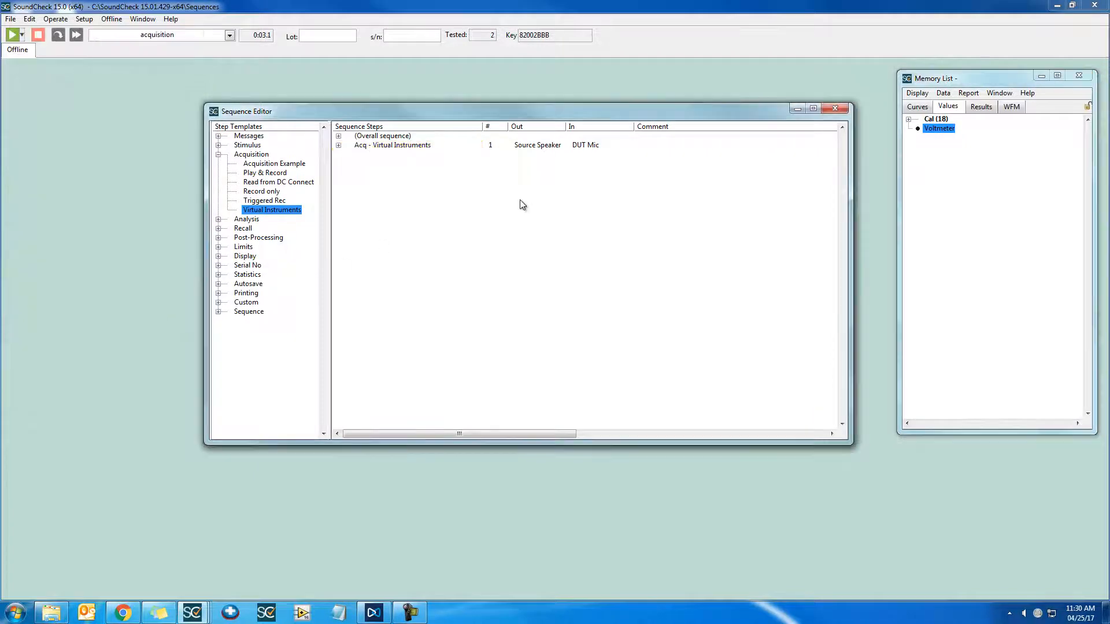
- Reopen the Virtual Instruments acquisition step for configuration and set the signal generator's sine wave to play for a duration of 6 seconds
double_click(472, 148)
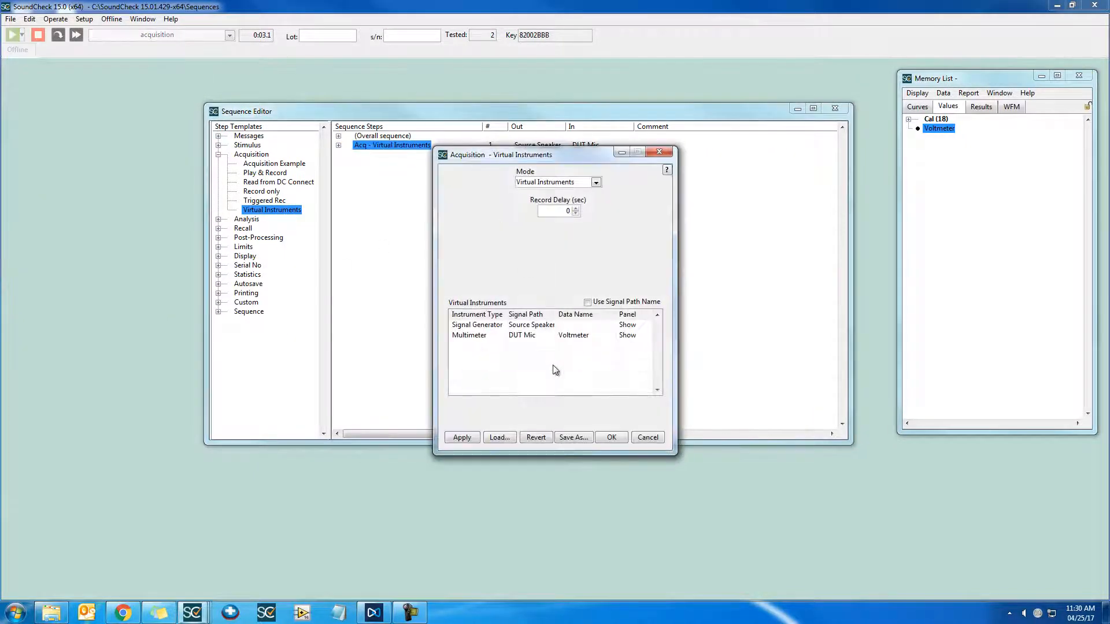
right_click(531, 362)
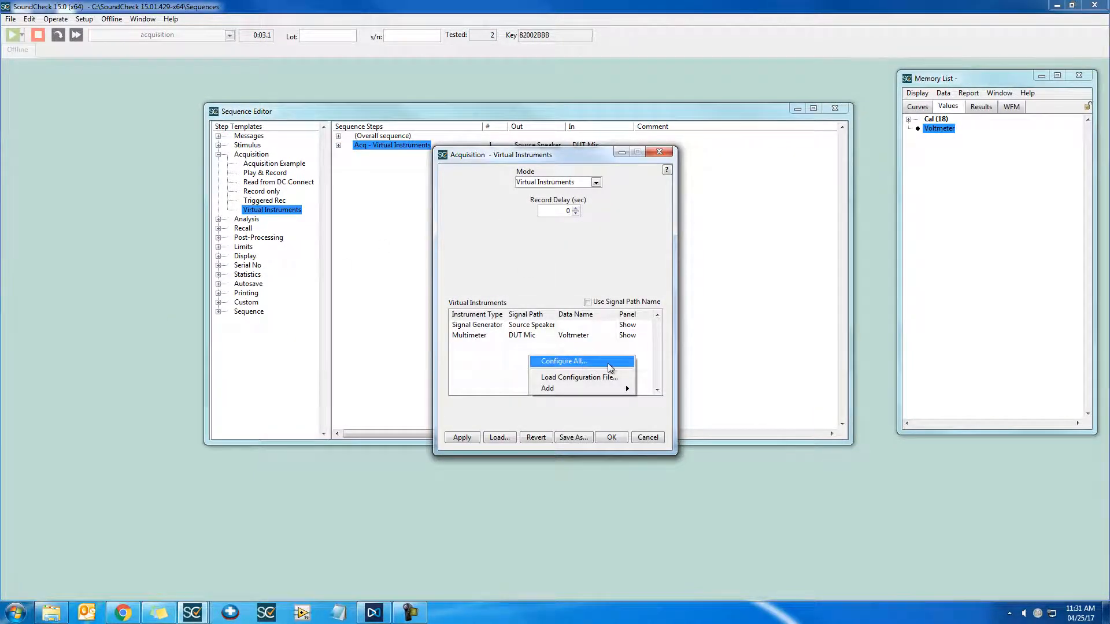
left_click(584, 358)
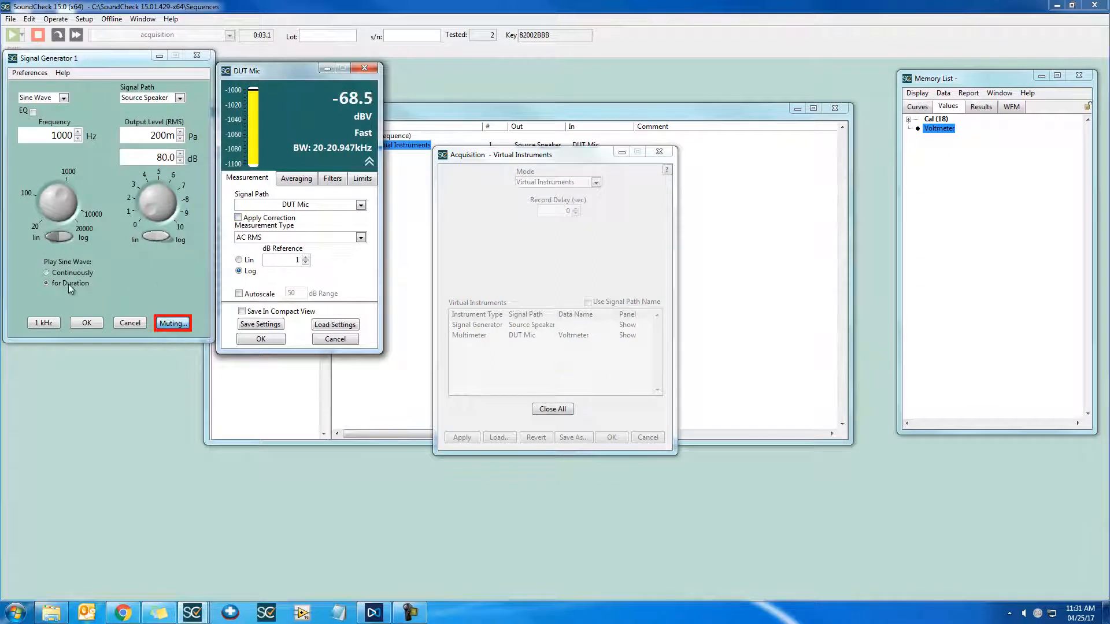
left_click(68, 283)
double_click(152, 282)
type("6")
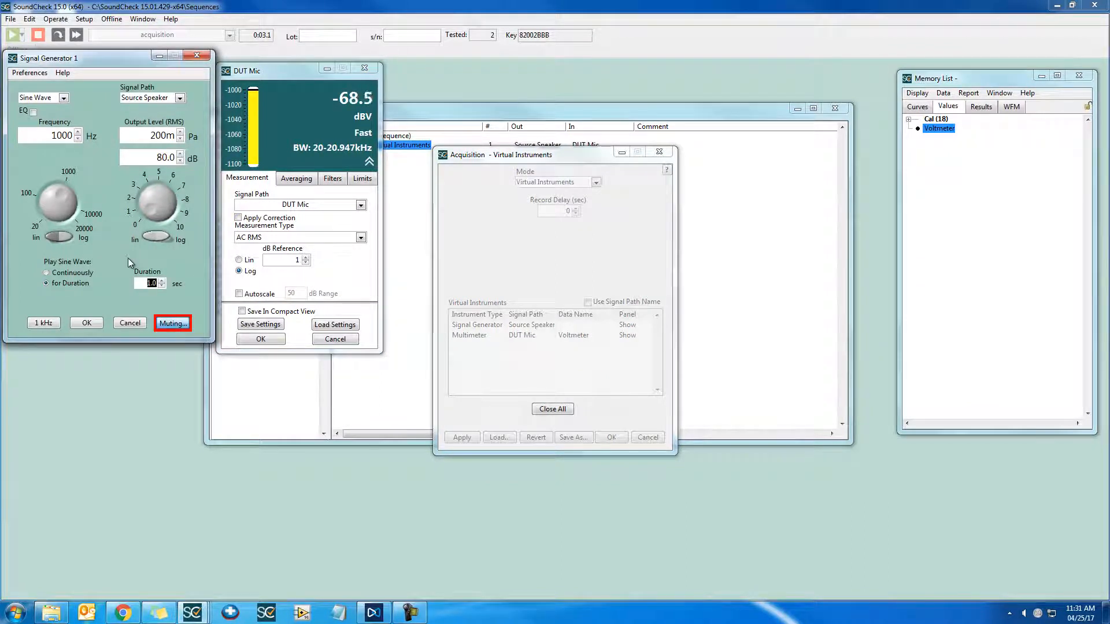
- Set the DUT Mic multimeter to linear averaging over 5 seconds and close all the instrument panels
left_click(294, 180)
left_click(254, 217)
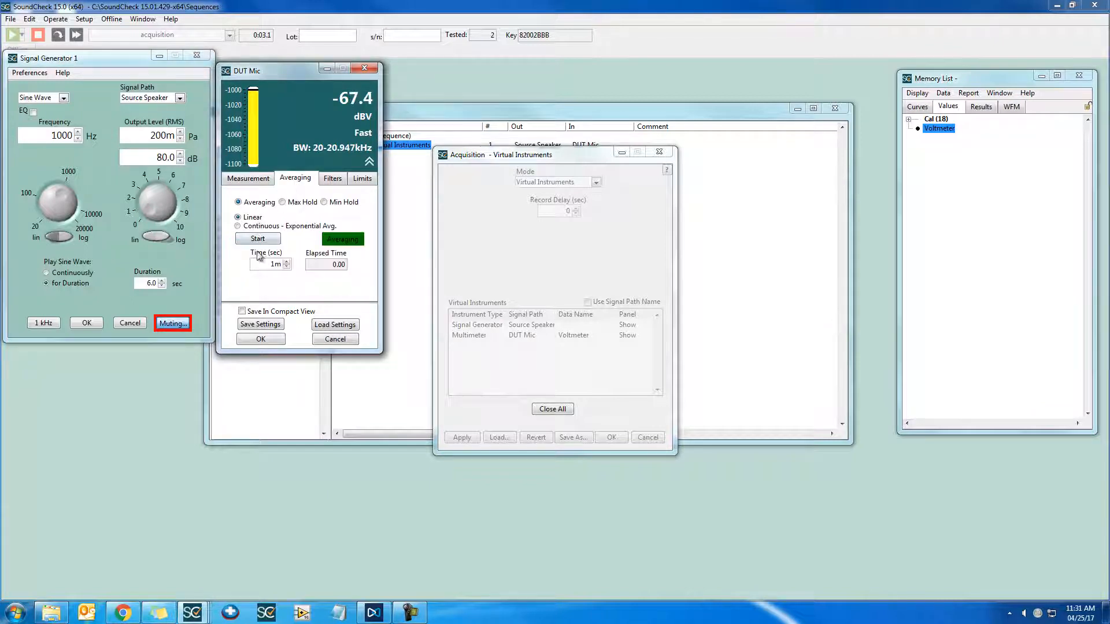
left_click(264, 261)
type("5")
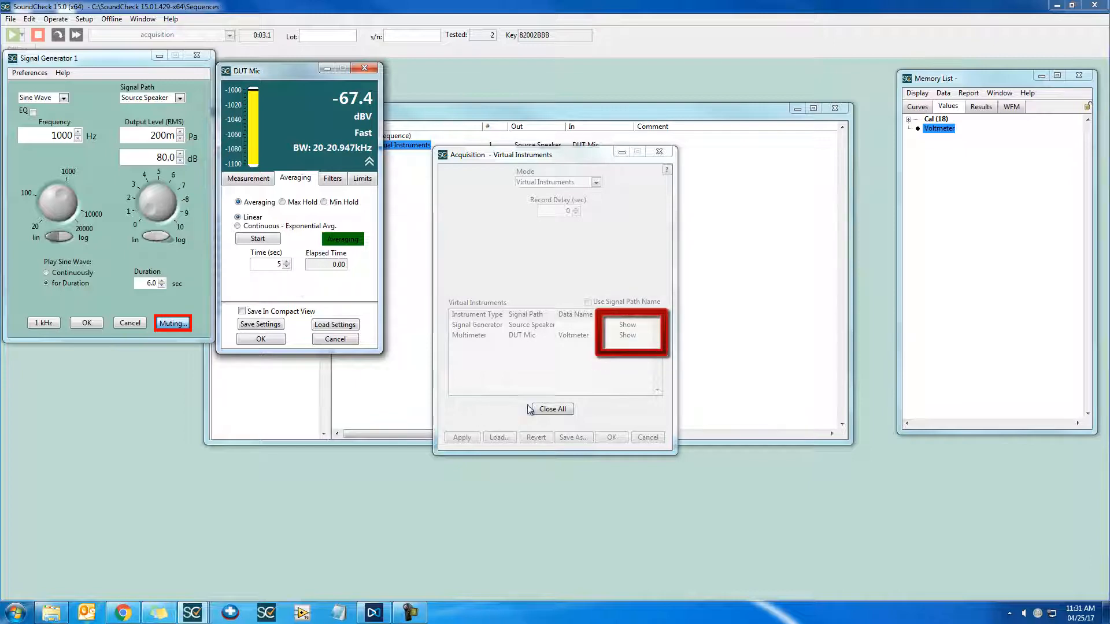
left_click(557, 410)
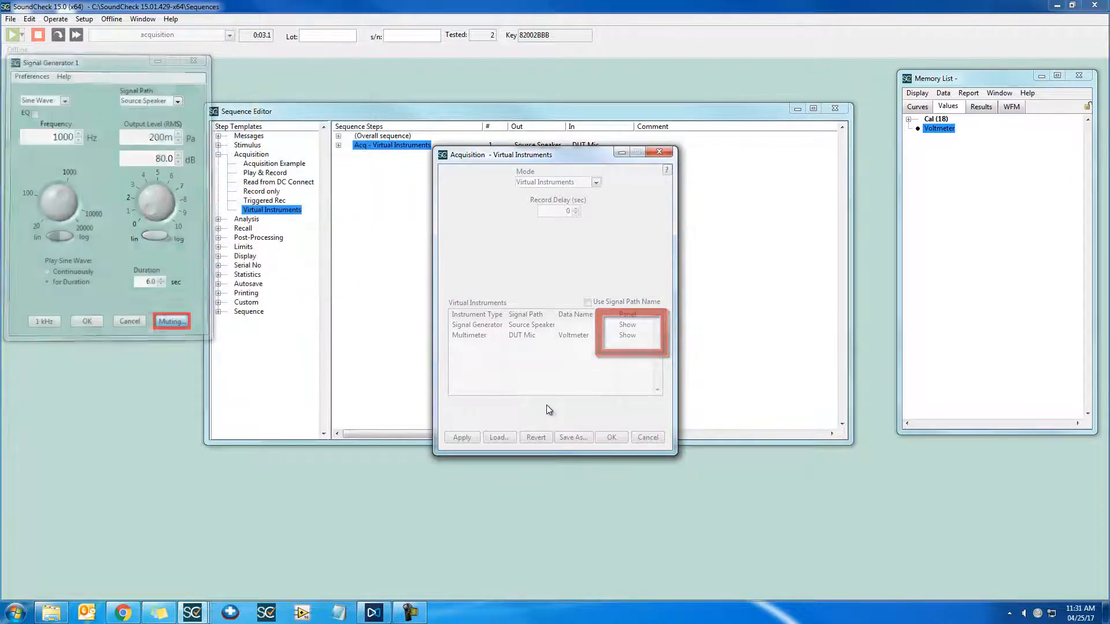
- Set the panels of both the signal generator and the multimeter to Hide in the acquisition step
left_click(632, 328)
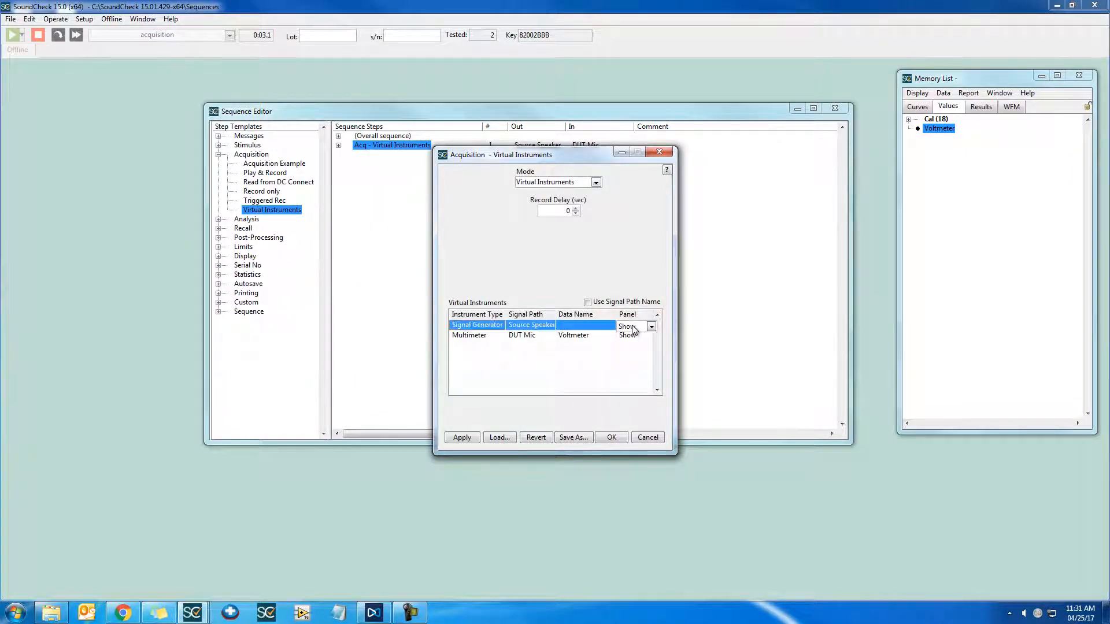
left_click(651, 327)
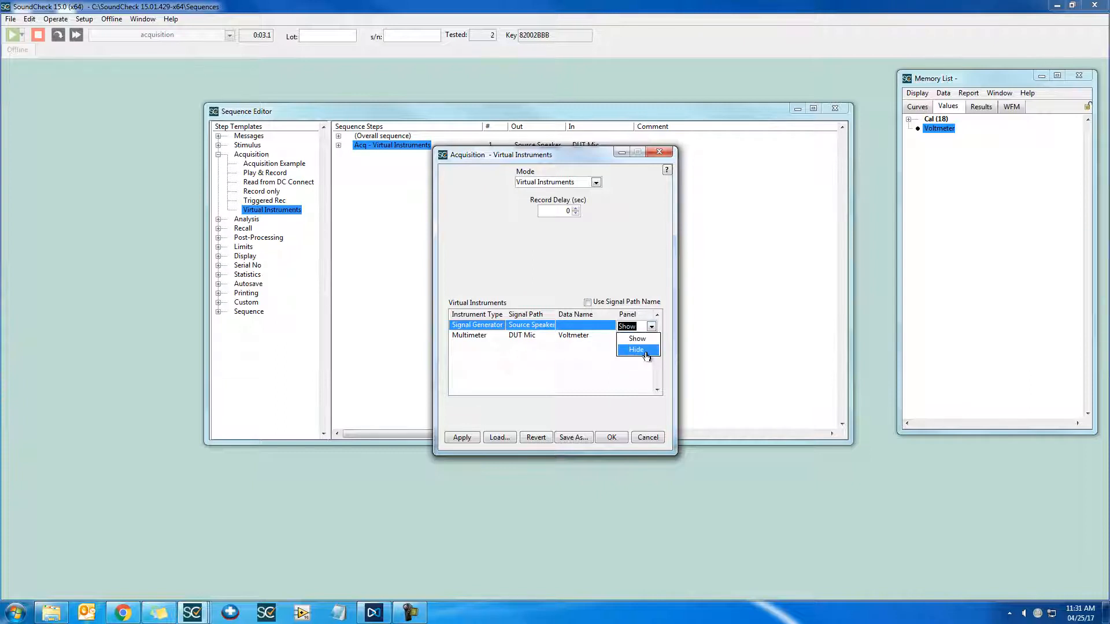
left_click(644, 352)
left_click(638, 339)
left_click(651, 339)
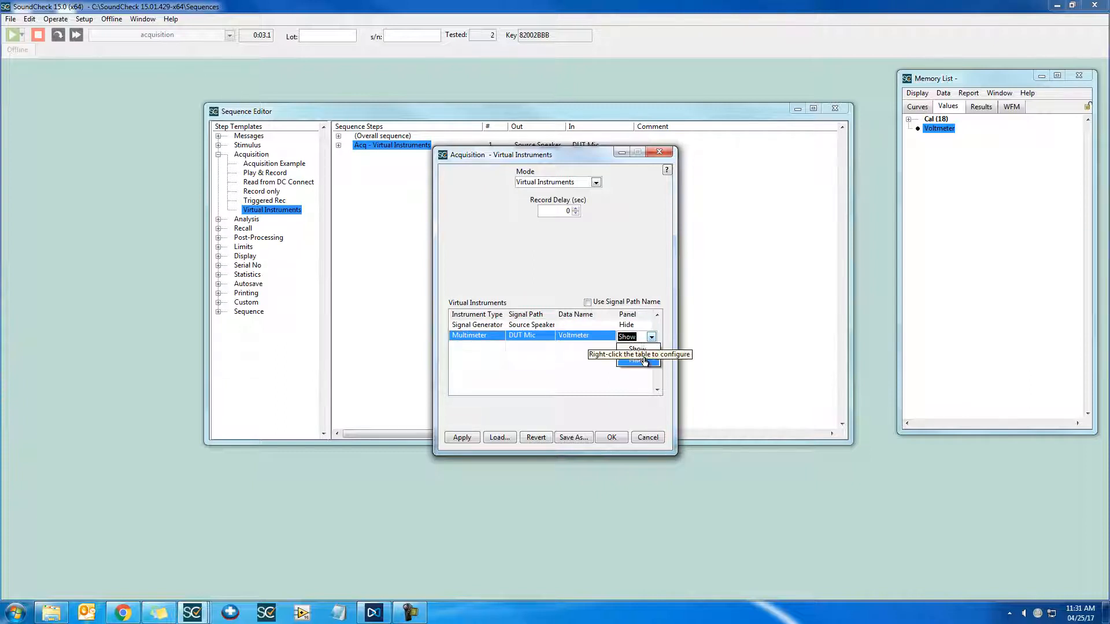
left_click(647, 362)
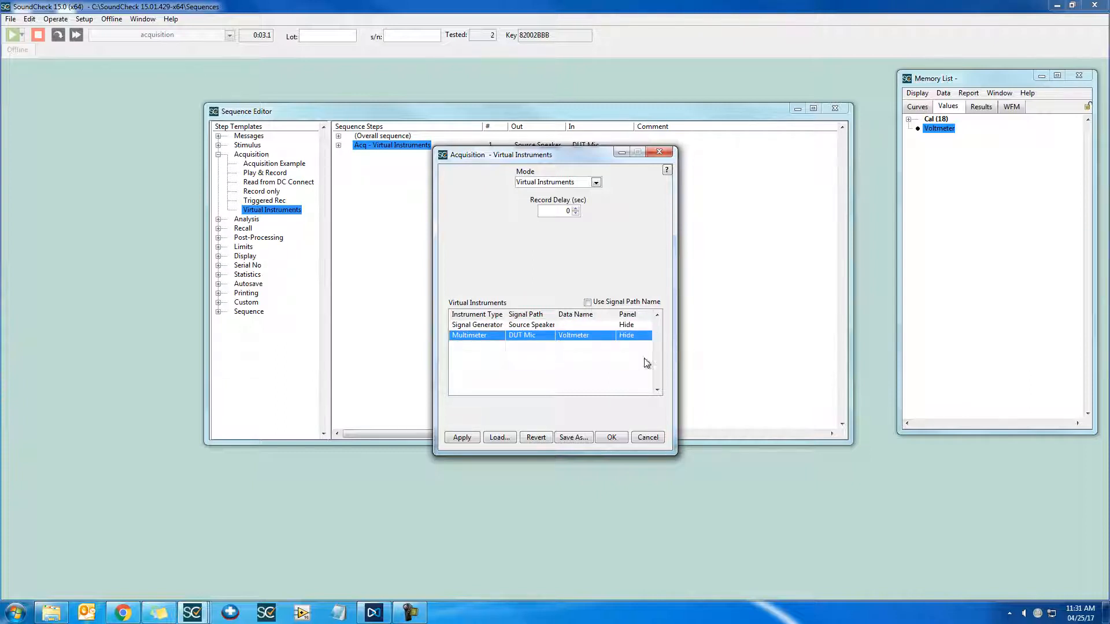
- Set the acquisition step's record delay to 100m seconds, accept the settings and run the sequence
double_click(560, 211)
type("100m")
left_click(611, 438)
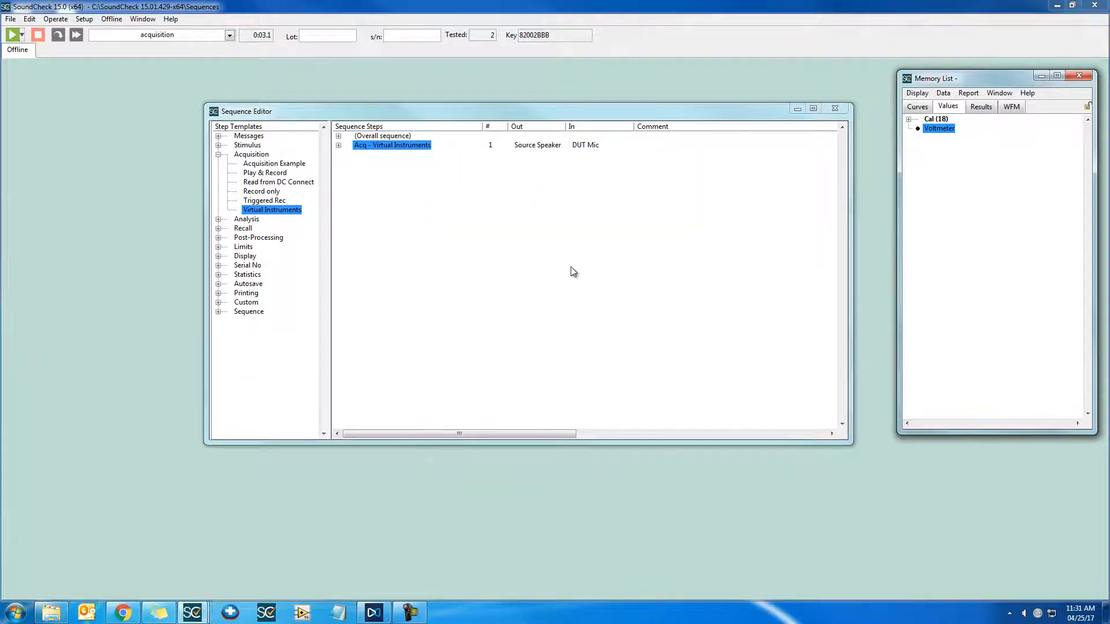
left_click(551, 272)
key("F2")
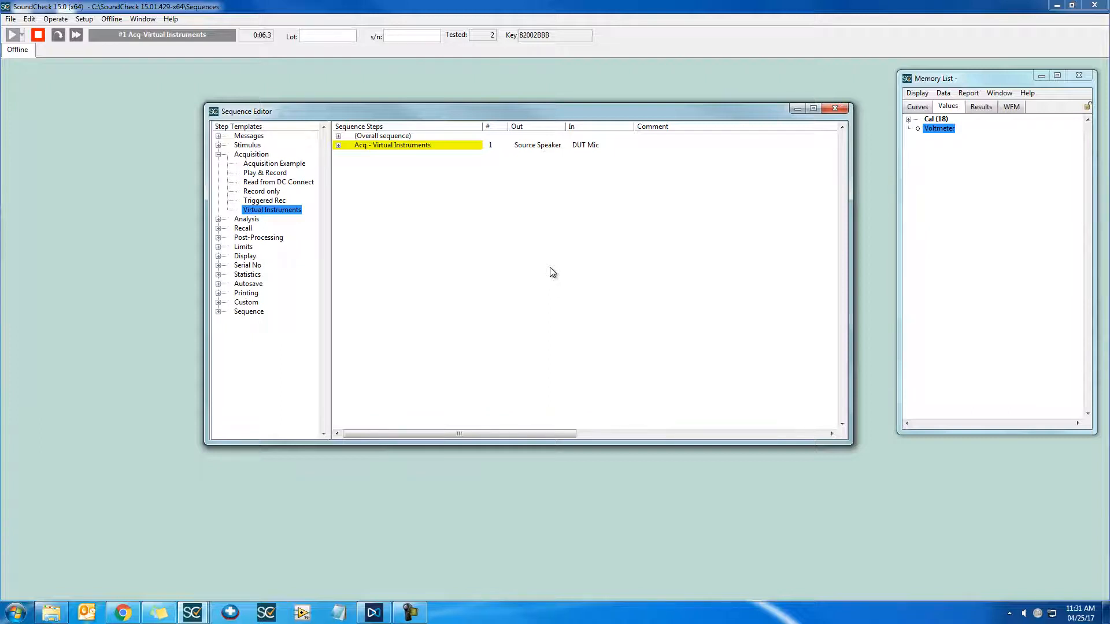
- Reopen the Virtual Instruments acquisition step and remove the multimeter and the signal generator from its instrument list
double_click(424, 145)
right_click(480, 335)
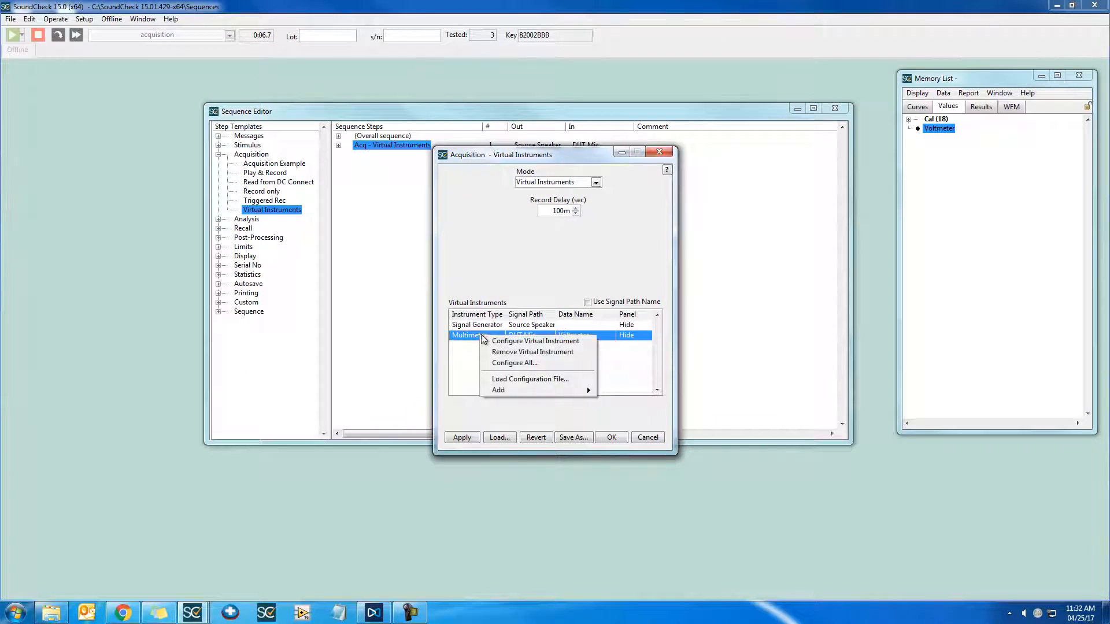
left_click(561, 352)
right_click(484, 331)
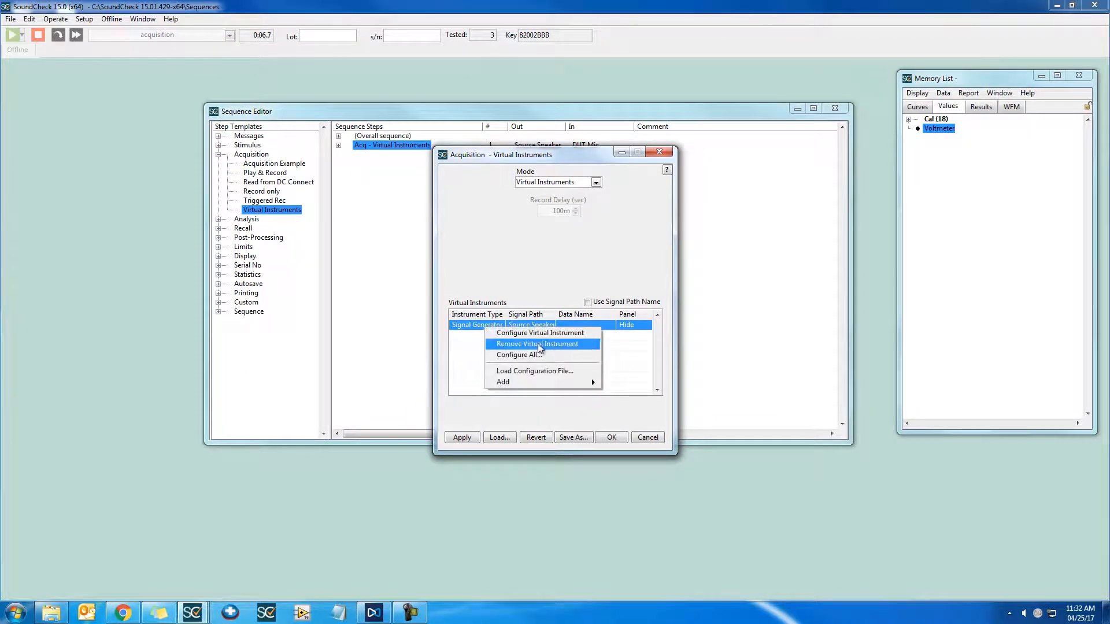
left_click(540, 345)
- Add an oscilloscope to the acquisition step's virtual instruments and set its signal channel to DUT Mic
right_click(526, 336)
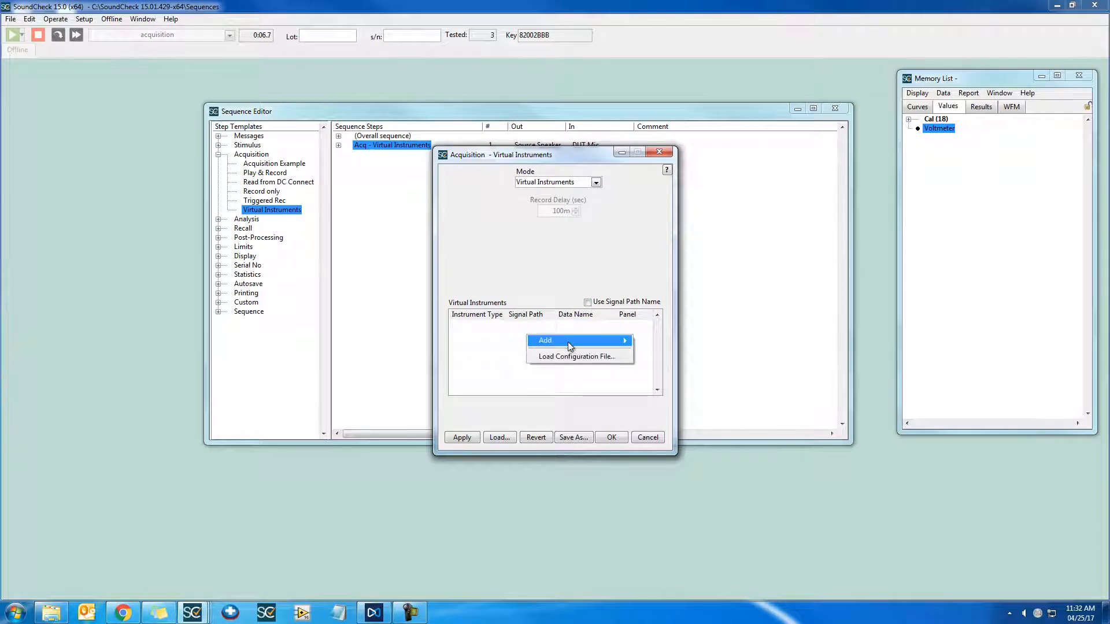
mouse_move(570, 346)
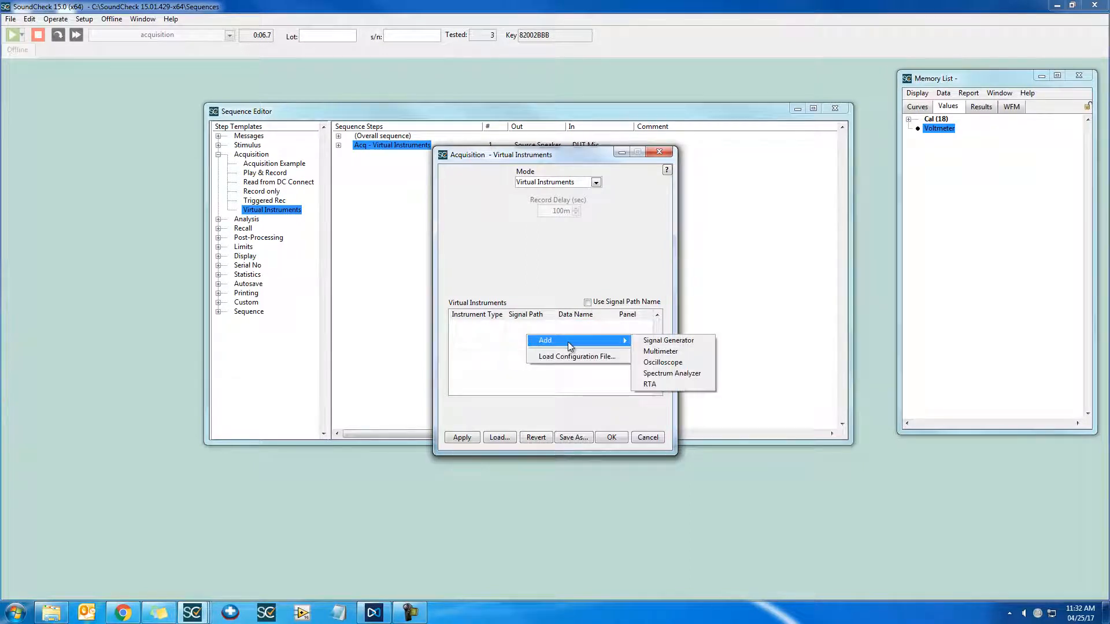
left_click(690, 365)
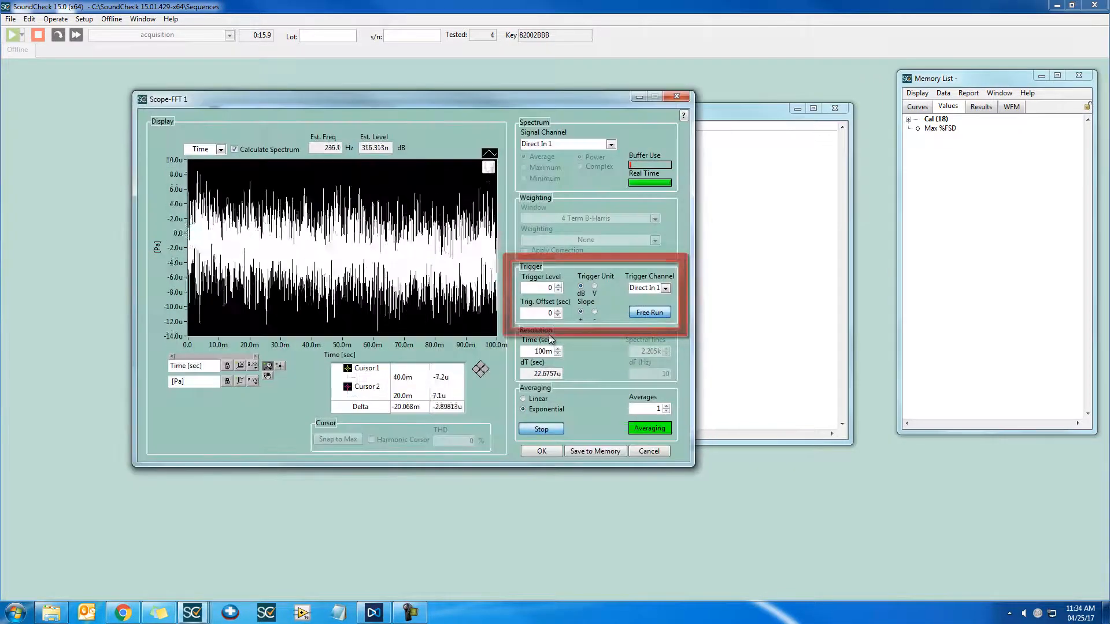
left_click(611, 144)
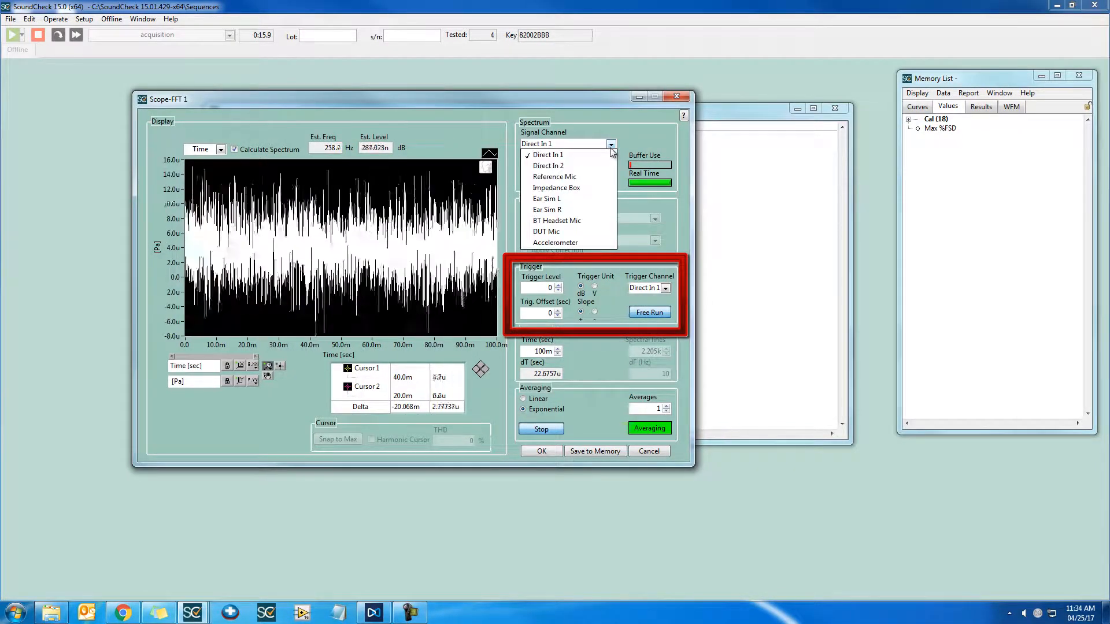
left_click(580, 231)
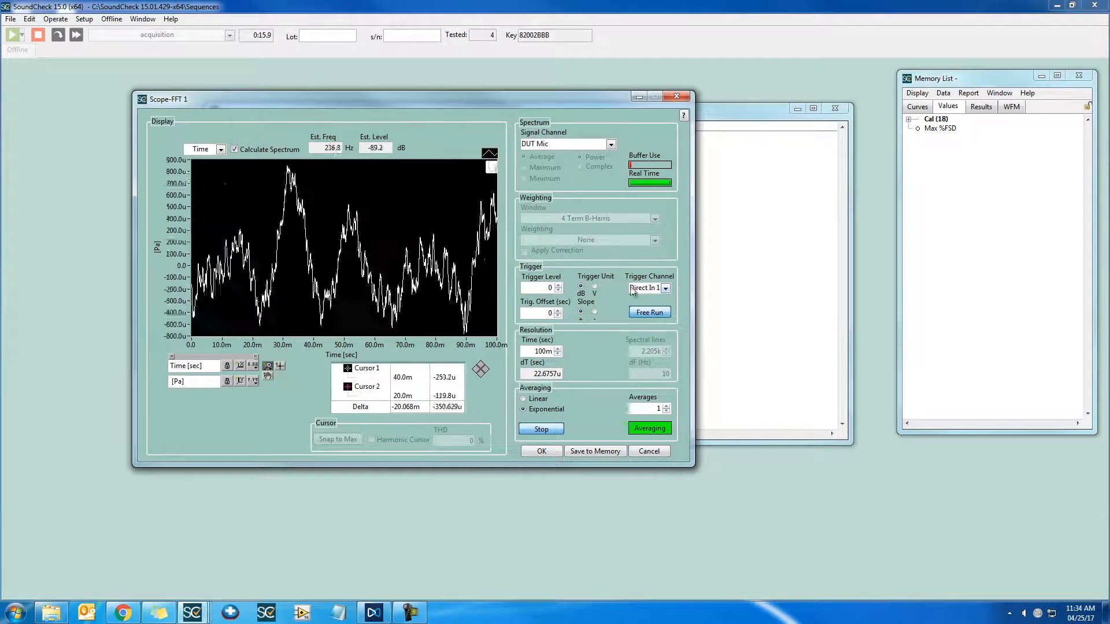
- Switch the oscilloscope from free run to triggered, with DUT Mic as trigger channel and a trigger level of -40 dB
left_click(652, 312)
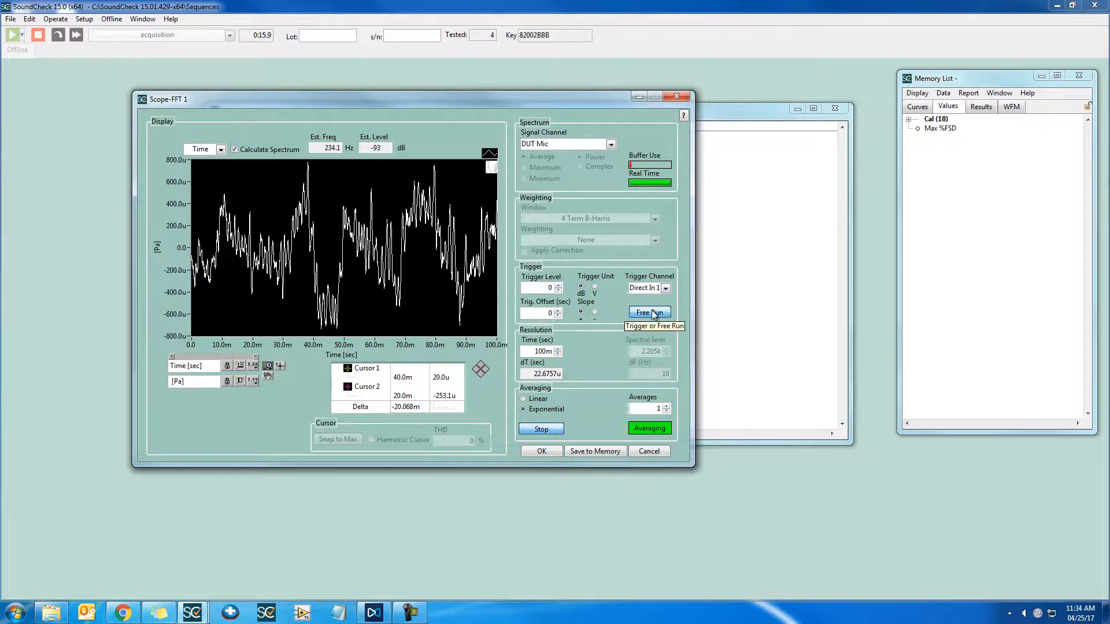
left_click(666, 287)
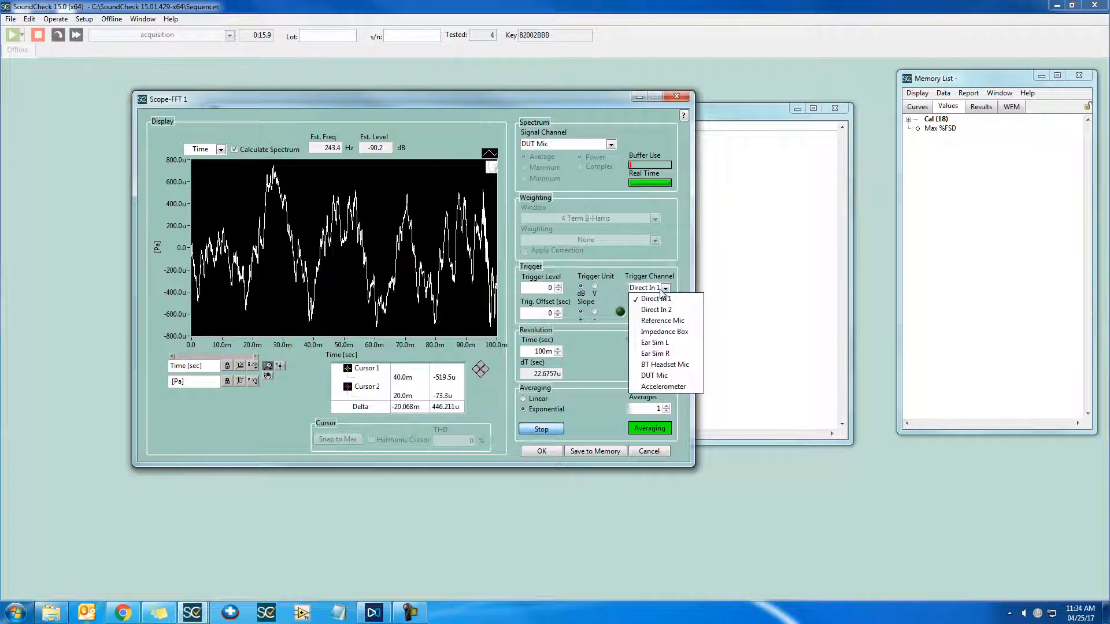
left_click(644, 365)
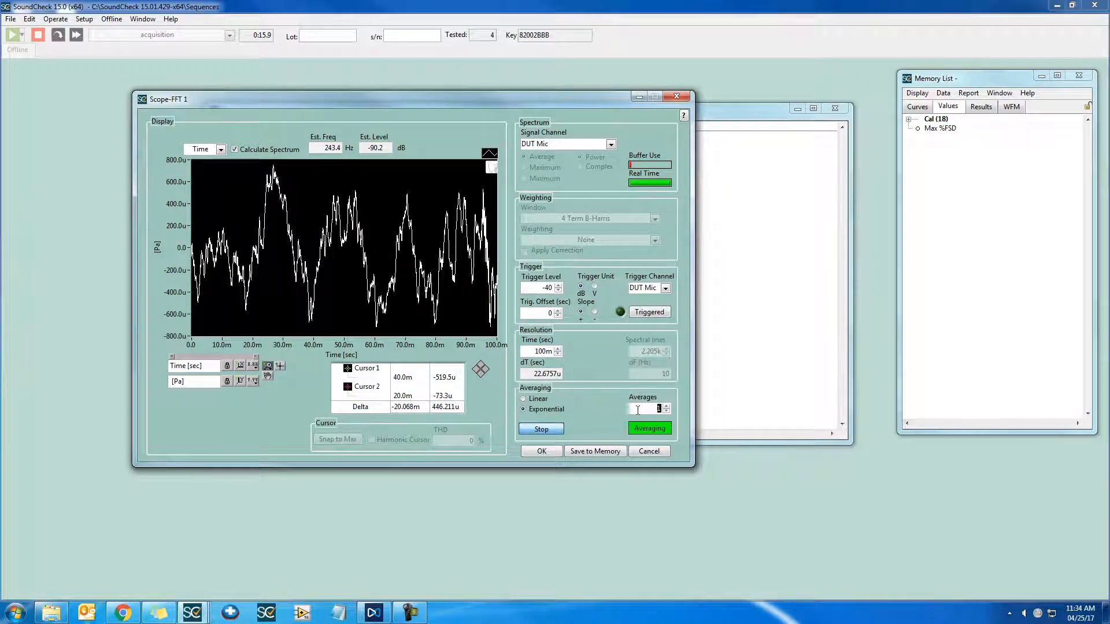
- Set the oscilloscope to linear averaging with 3 averages, and accept the oscilloscope and acquisition step settings
left_click(554, 398)
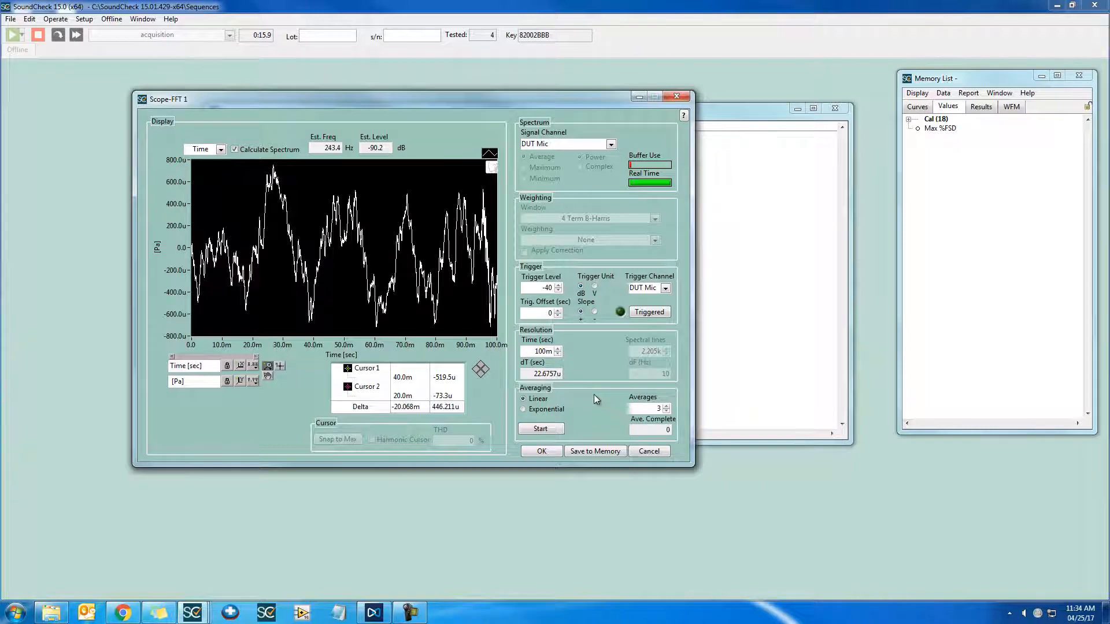
left_click(551, 452)
left_click(612, 435)
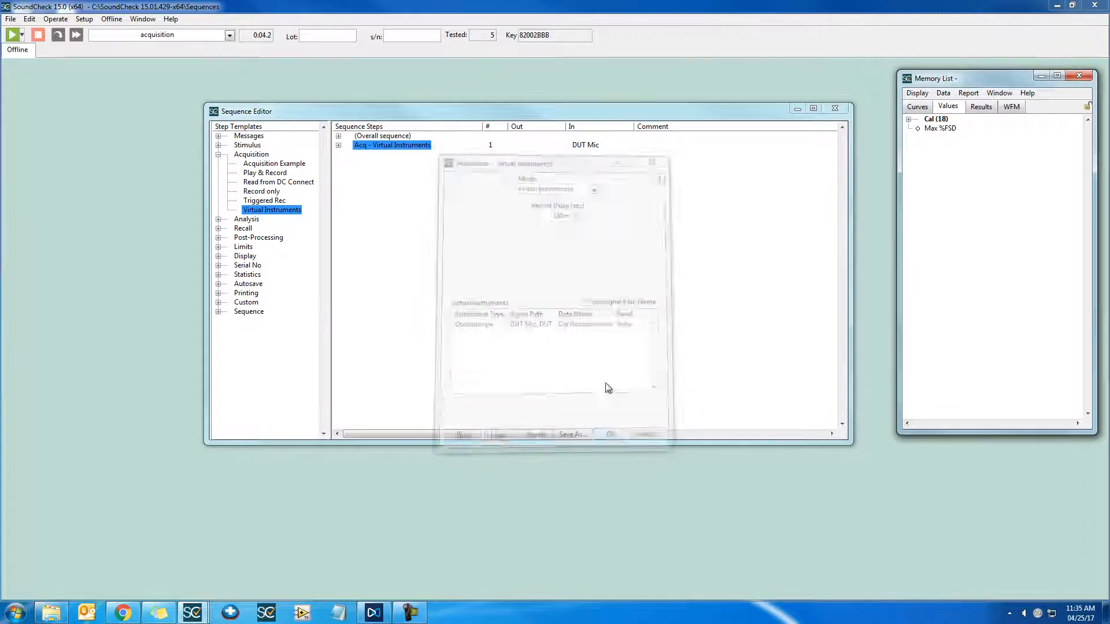
- Run the sequence, view the captured Oscilloscope Waveform from the Memory List in a graph, and close the graph
left_click(530, 236)
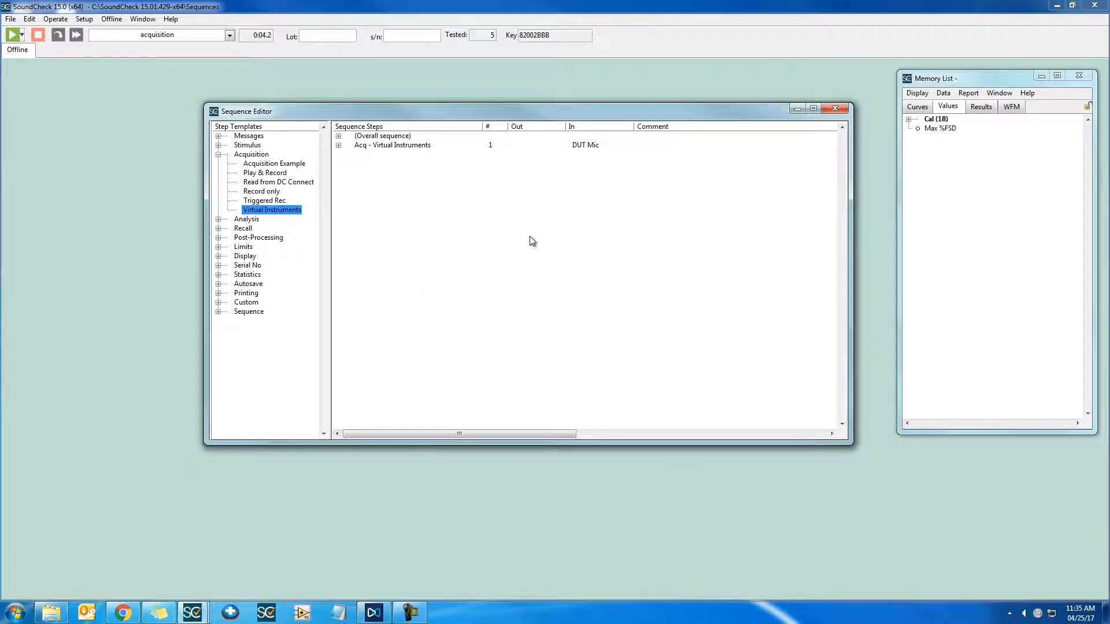
key("F2")
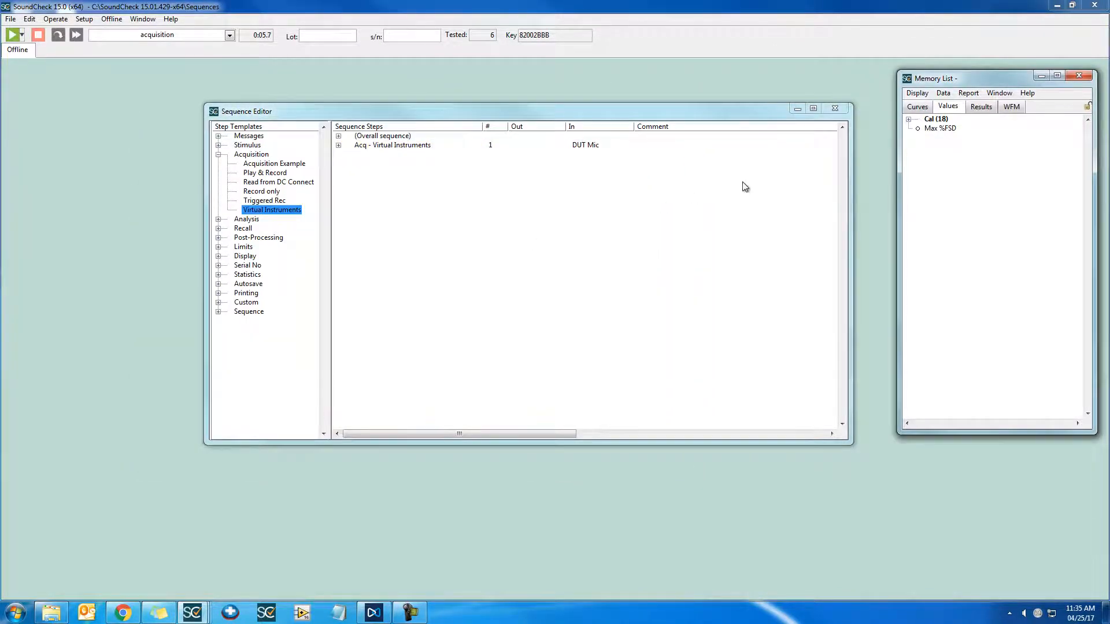
left_click(1009, 107)
double_click(983, 119)
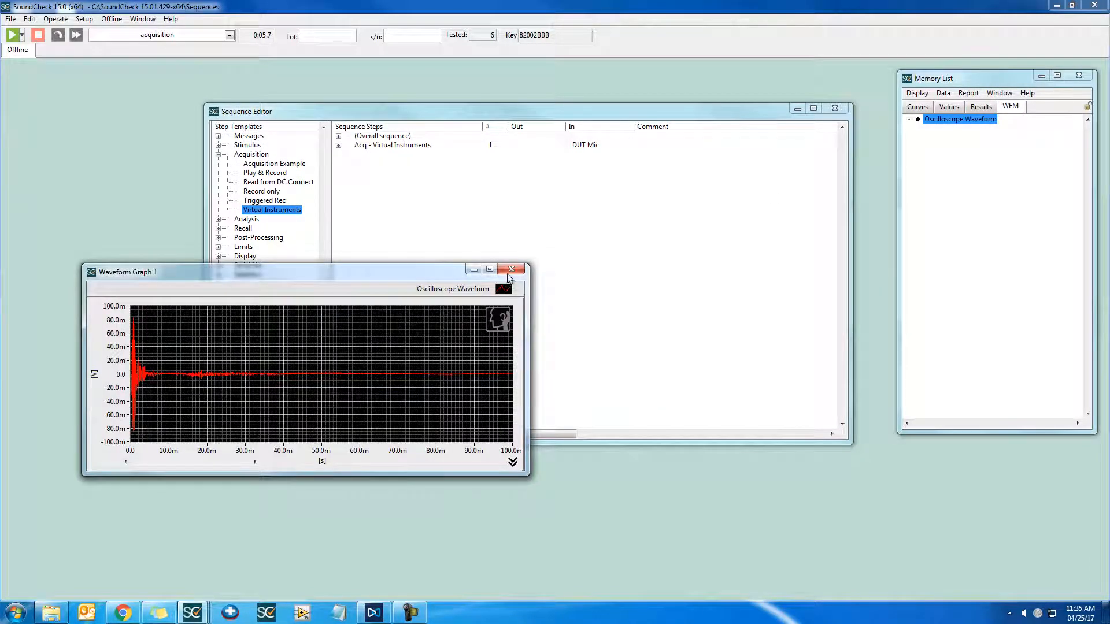
left_click(510, 270)
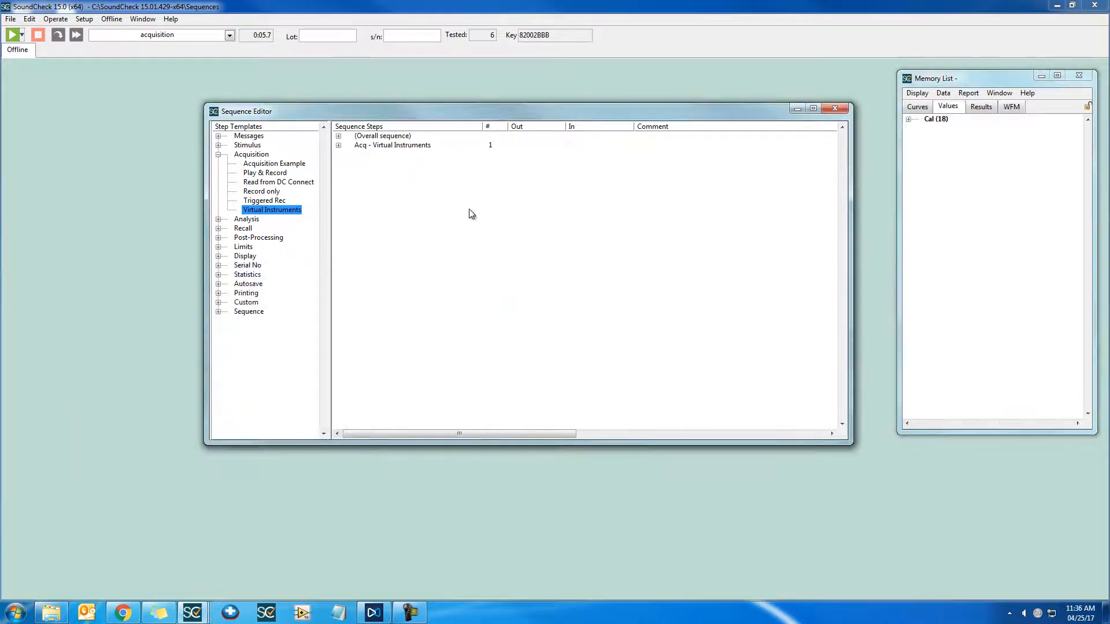
- Open a standalone signal generator and a real time analyzer, and place the analyzer beside the generator
left_click(60, 21)
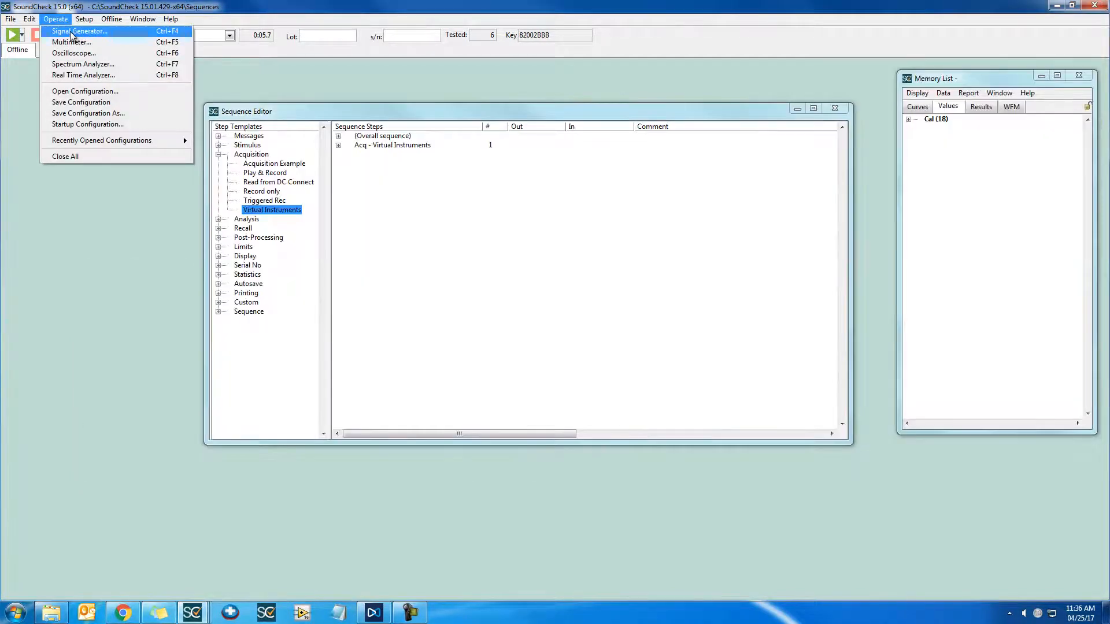
left_click(69, 32)
left_click(56, 19)
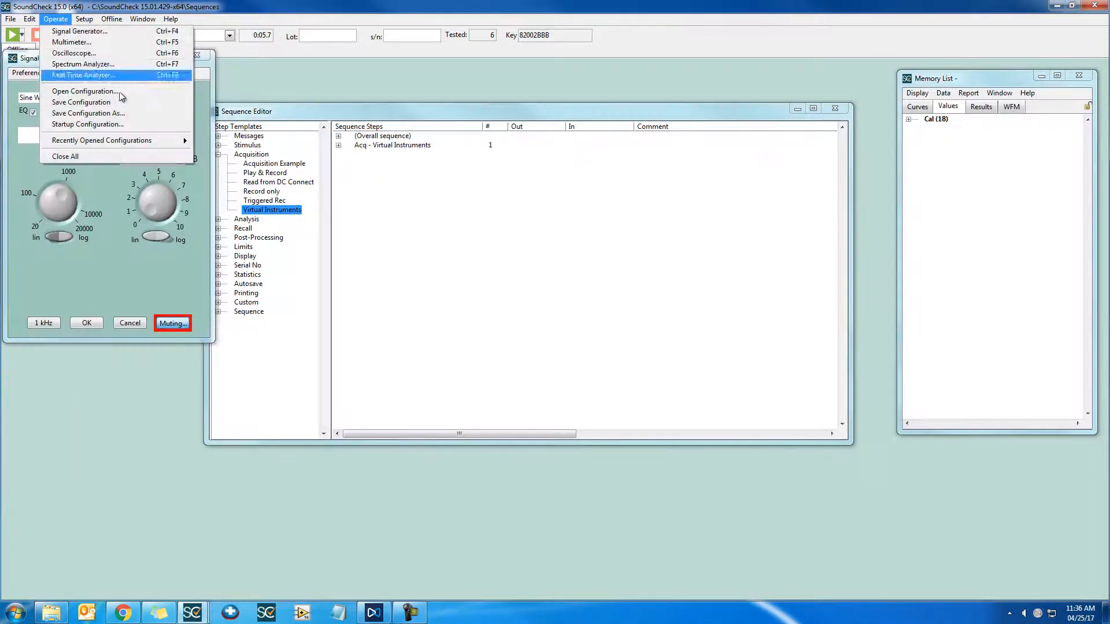
left_click(115, 77)
left_click_drag(286, 124, 365, 72)
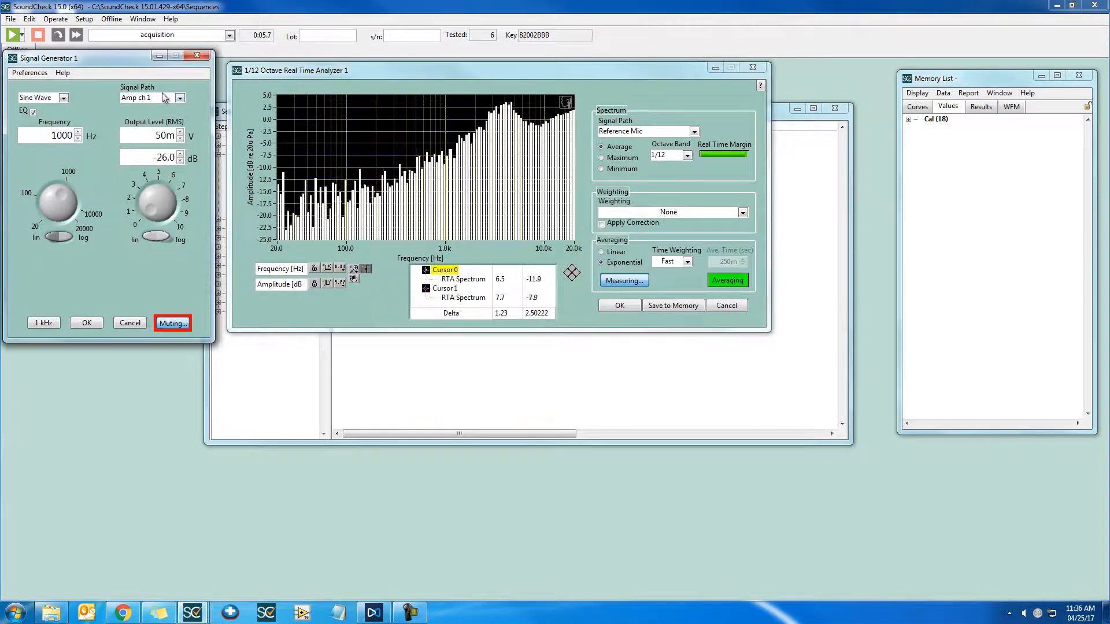
- Set the signal generator to output pink noise through the Source Speaker signal path at 80 dB
left_click(180, 98)
left_click(155, 196)
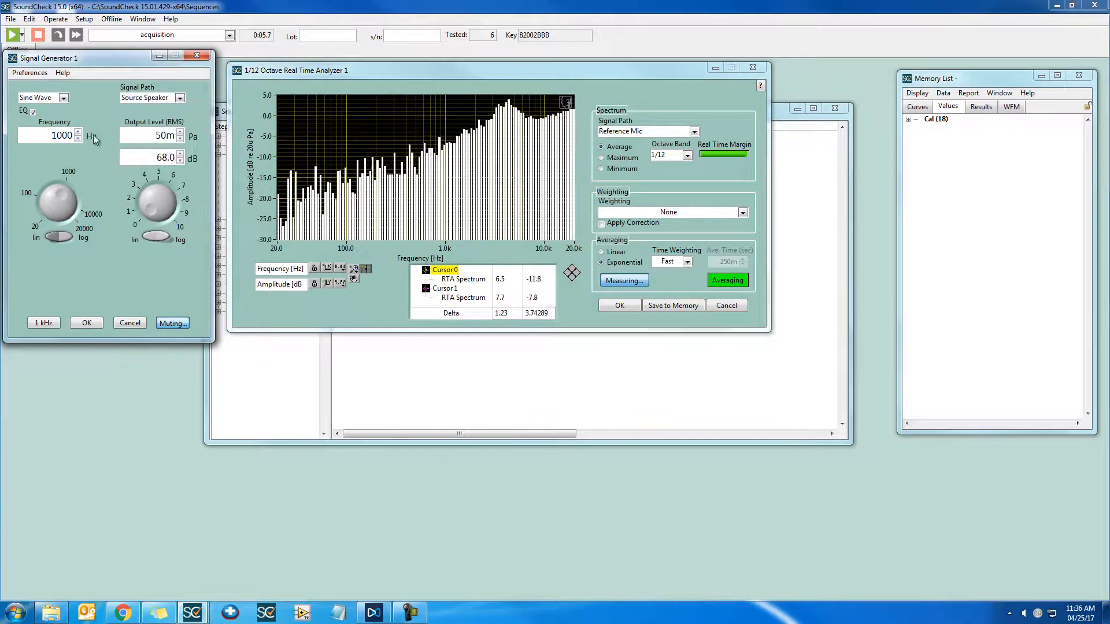
left_click(51, 98)
left_click(47, 130)
left_click(151, 153)
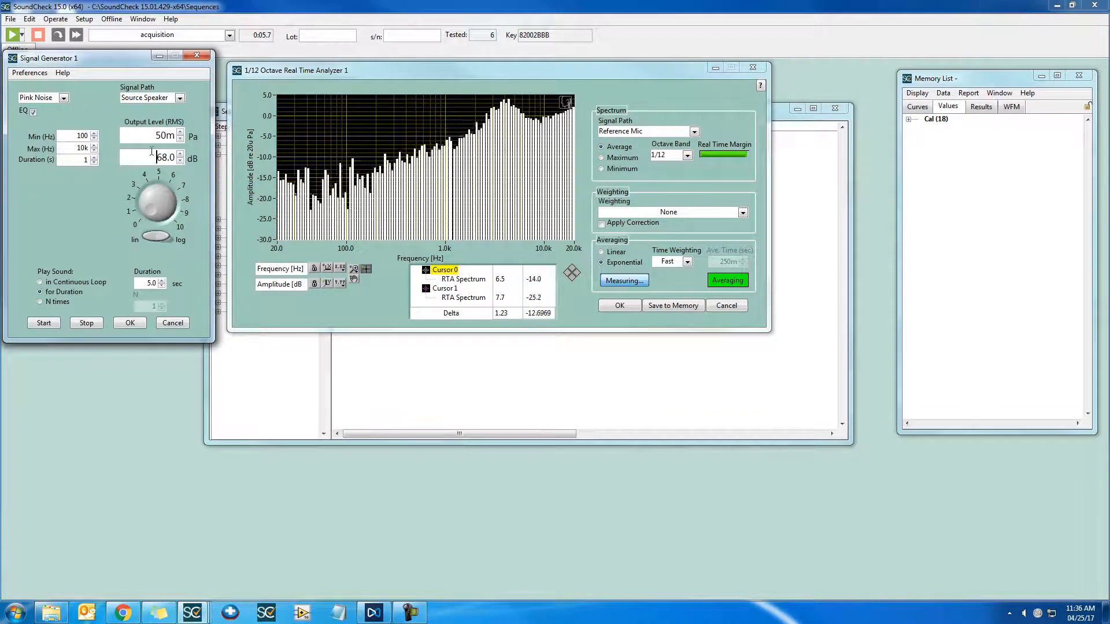
double_click(151, 152)
type("80")
key("Return")
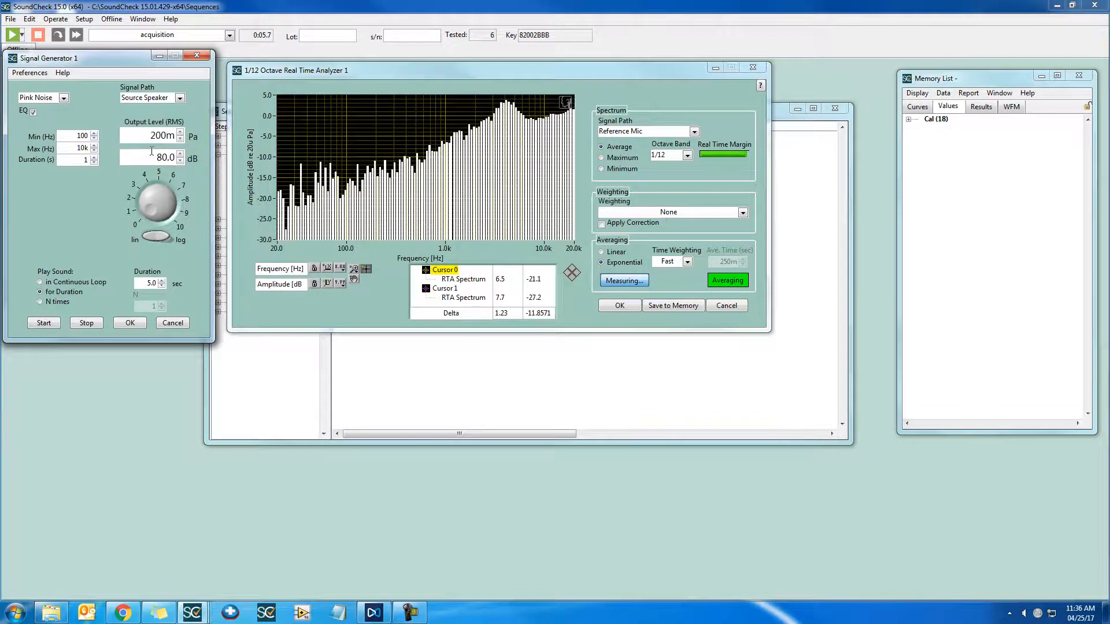
- Set the real time analyzer to the DUT Mic signal path with linear averaging, User time weighting and a 4-second averaging time
left_click(693, 131)
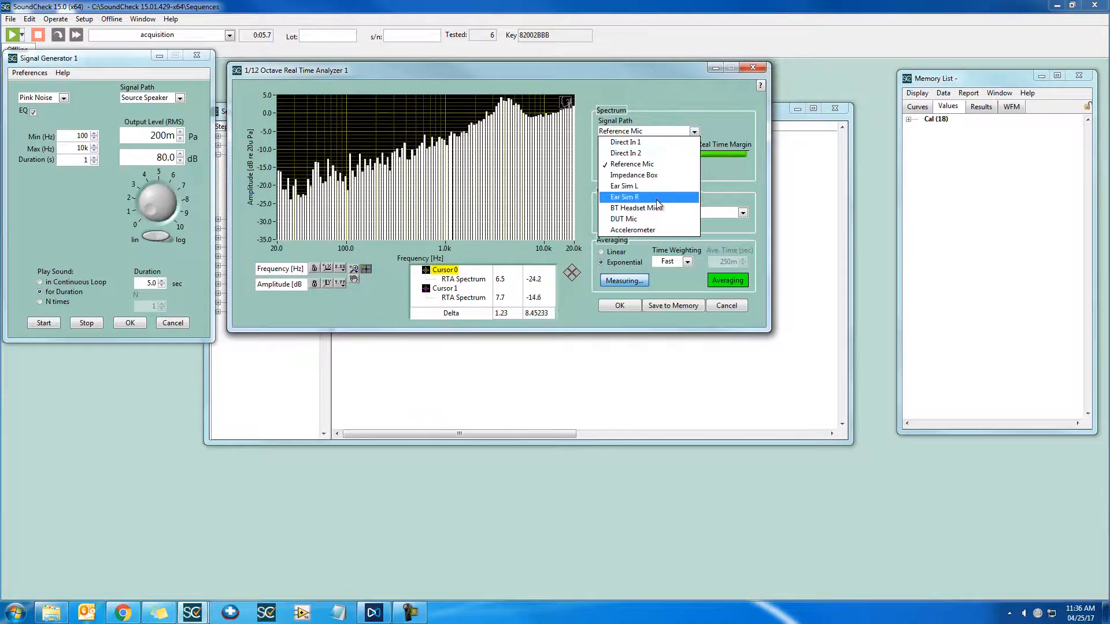
left_click(653, 220)
left_click(601, 252)
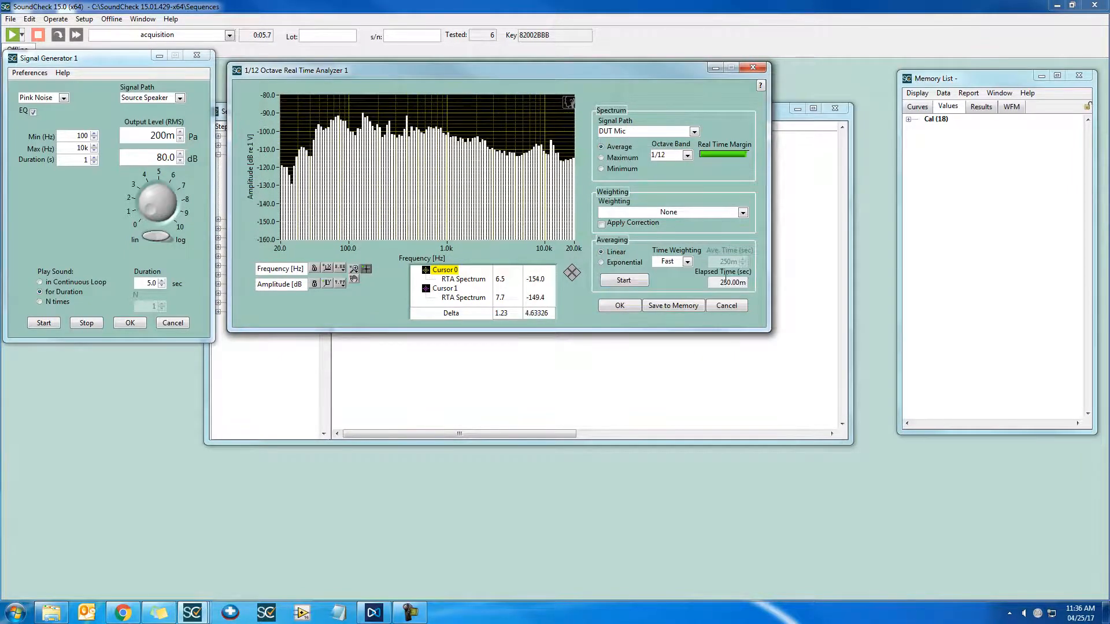
left_click(687, 262)
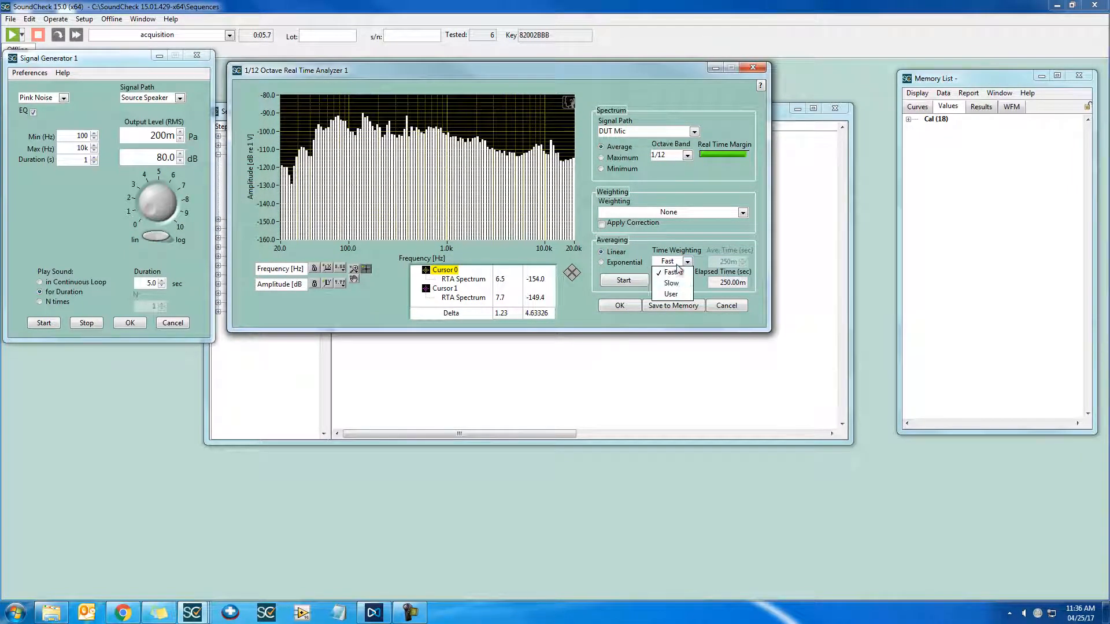
left_click(671, 294)
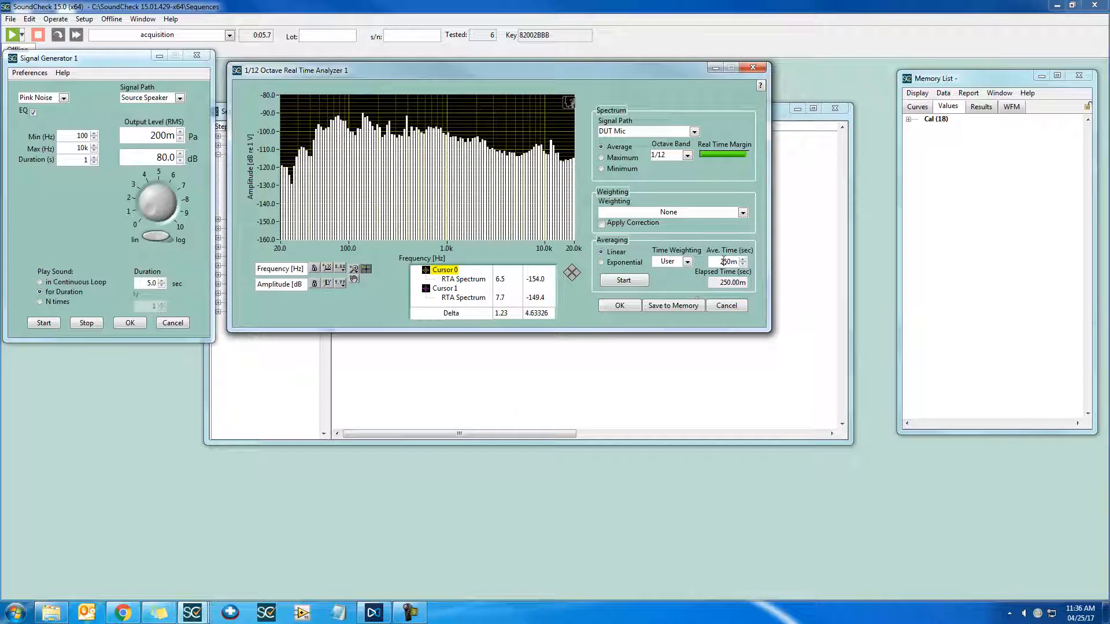
double_click(724, 261)
type("4")
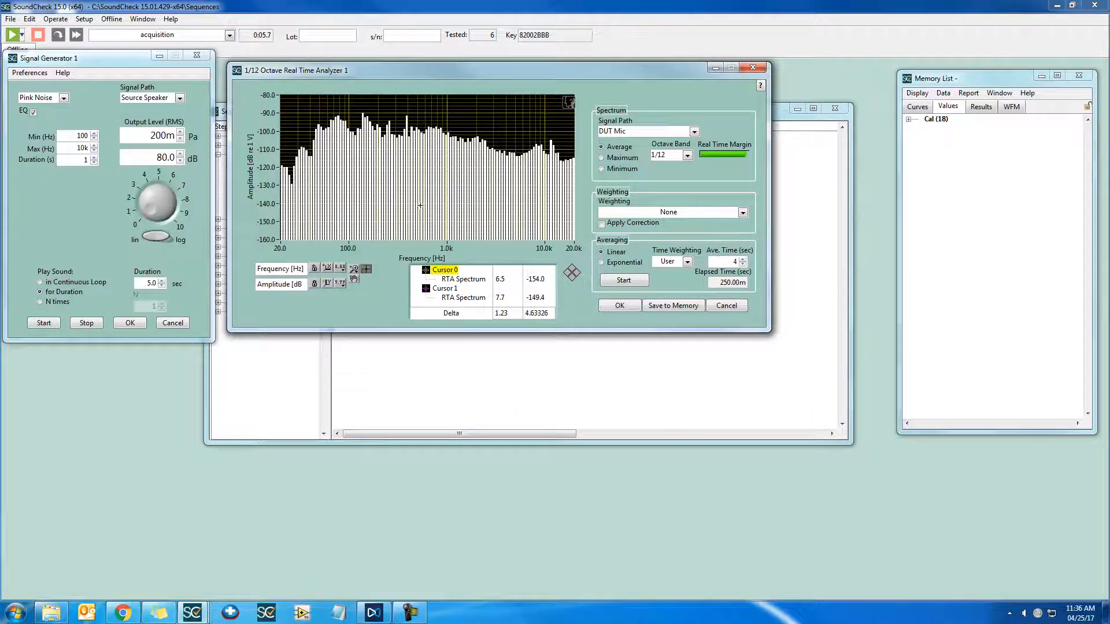
- Save the virtual instrument configuration as "pink noise and rta", and close the real time analyzer and signal generator
left_click(56, 19)
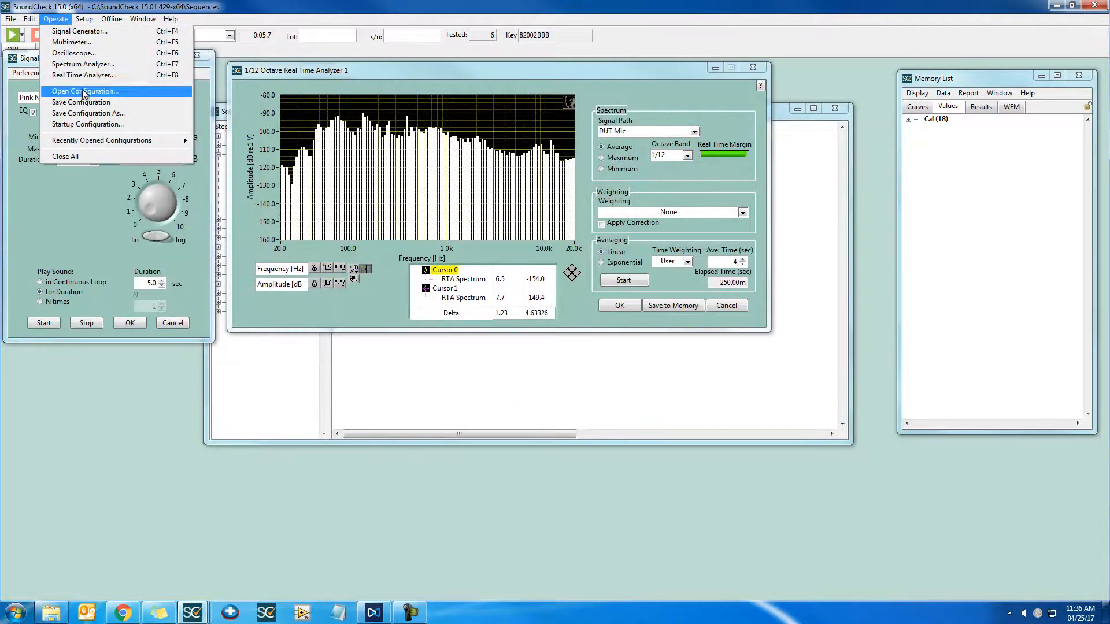
left_click(120, 113)
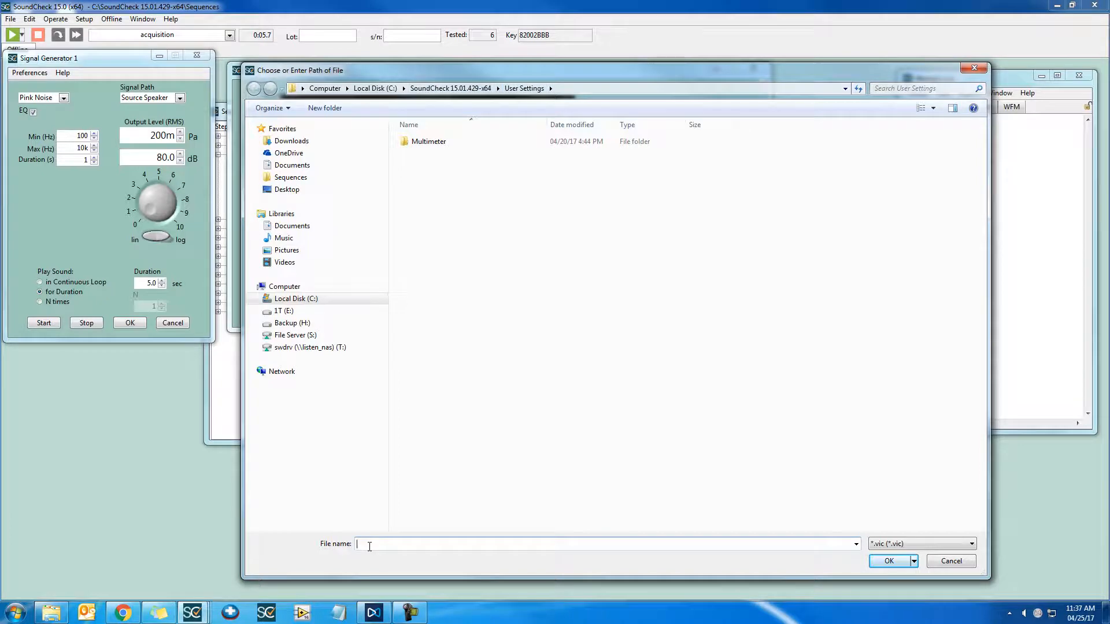
type("pink noise and rta")
key("Return")
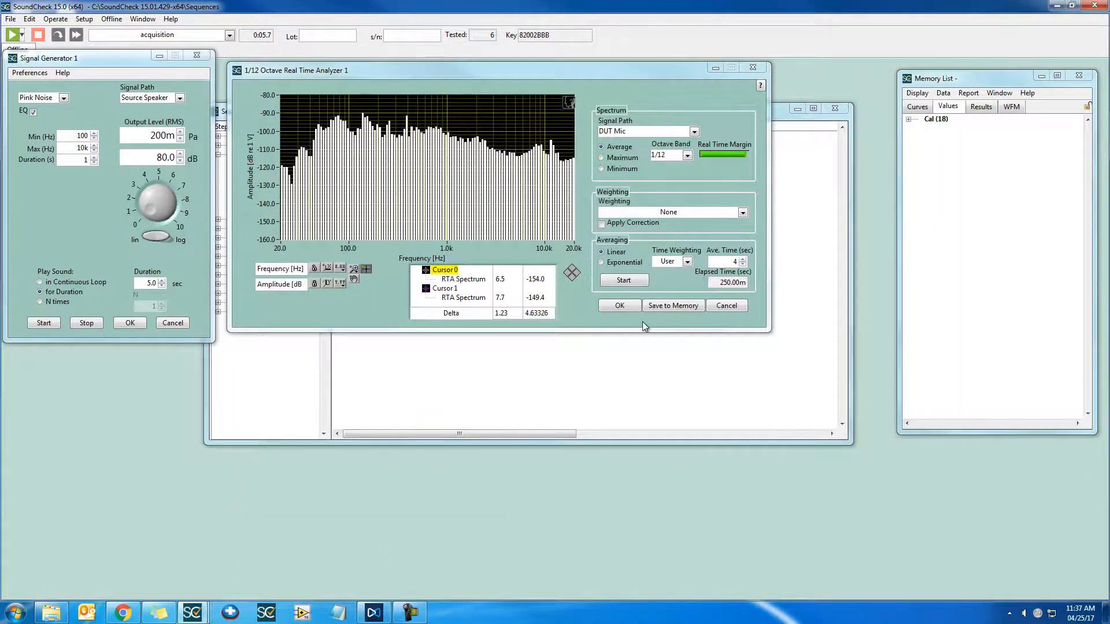
left_click(628, 306)
left_click(130, 322)
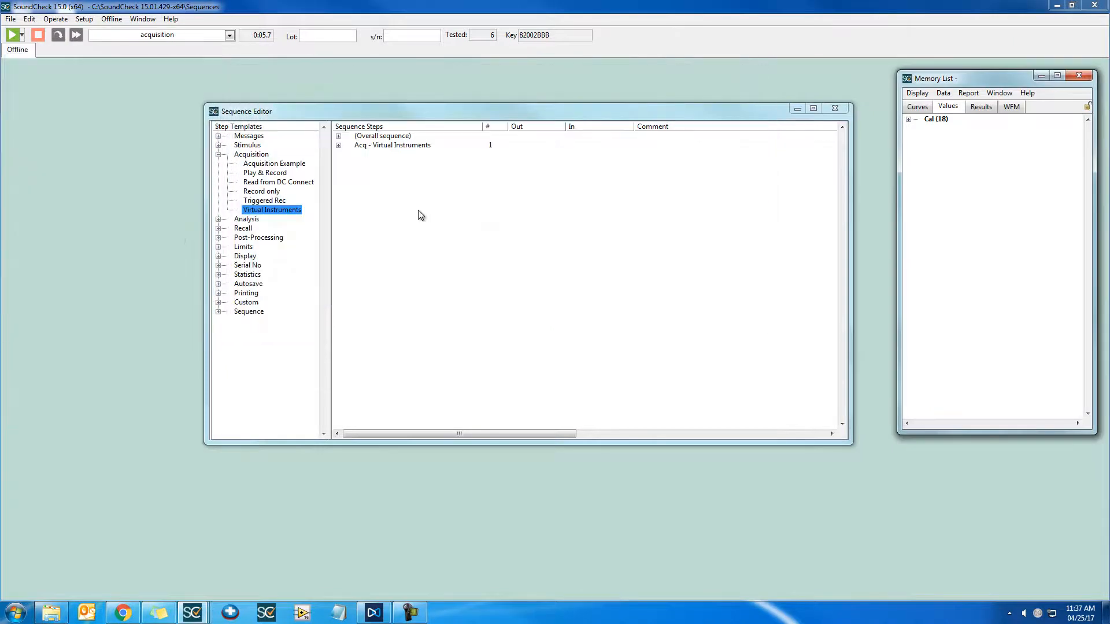
- Load the configuration file "pink noise and rta.vic" into the Acq - Virtual Instruments step and run the sequence
double_click(453, 146)
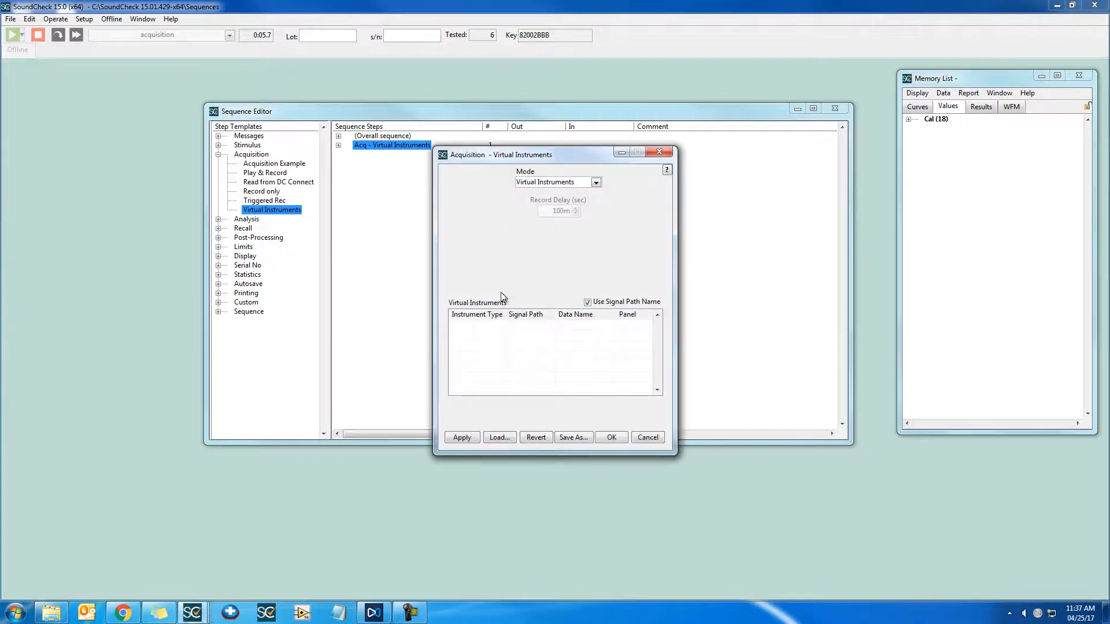
right_click(532, 347)
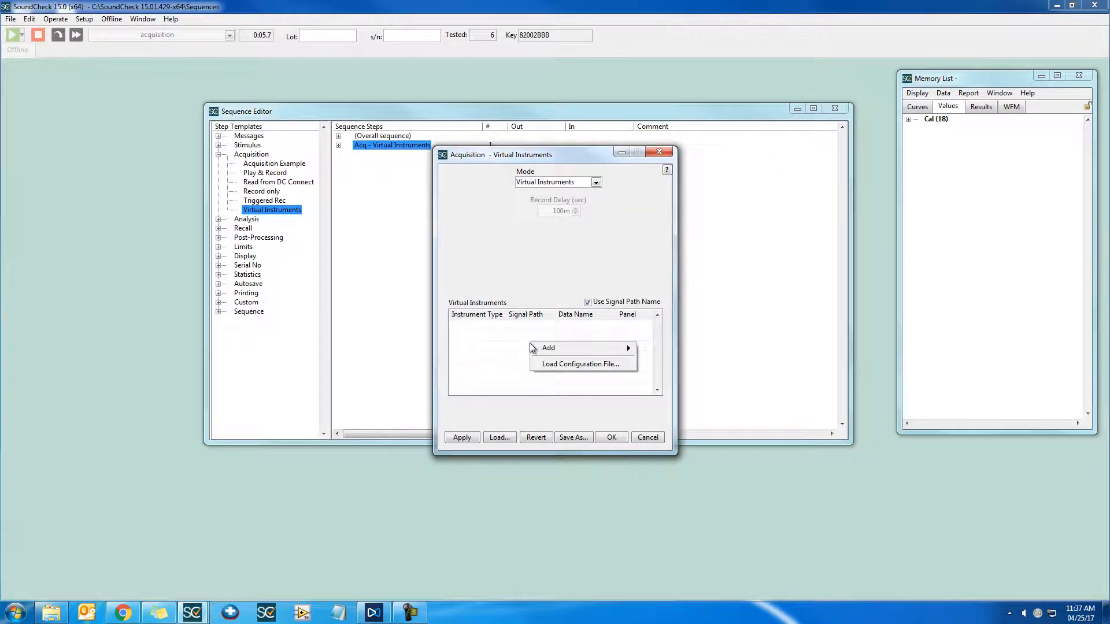
left_click(604, 364)
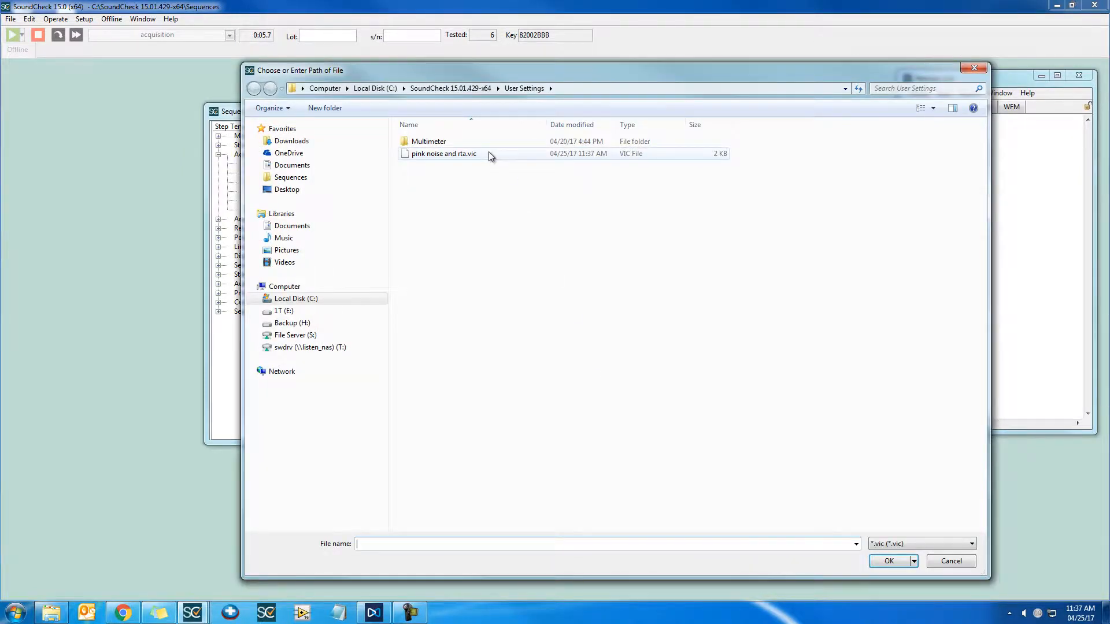
double_click(490, 153)
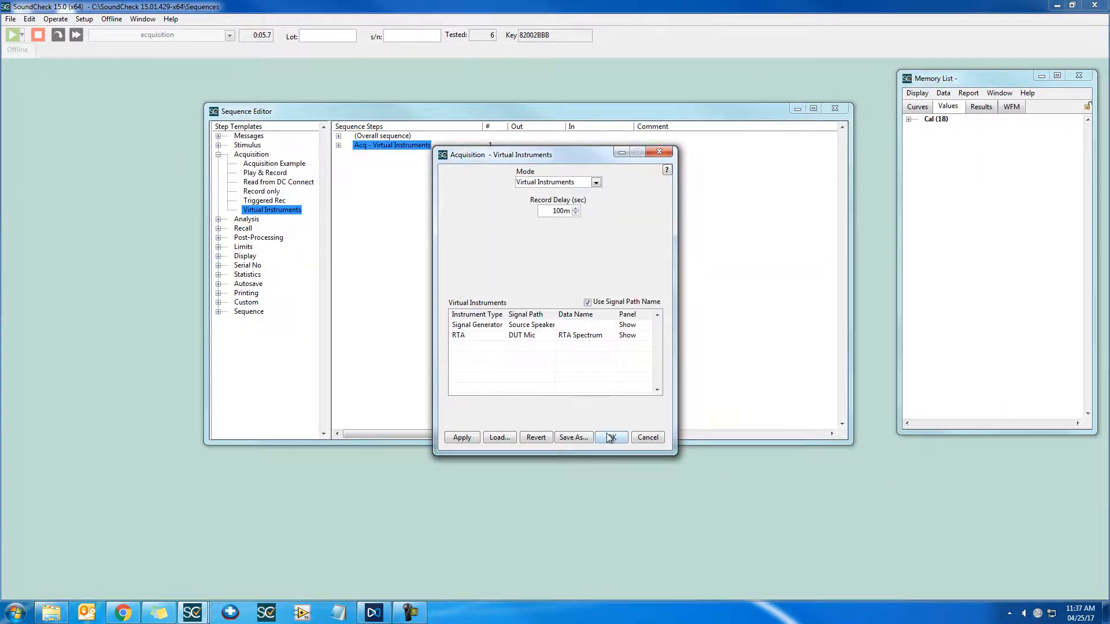
left_click(611, 438)
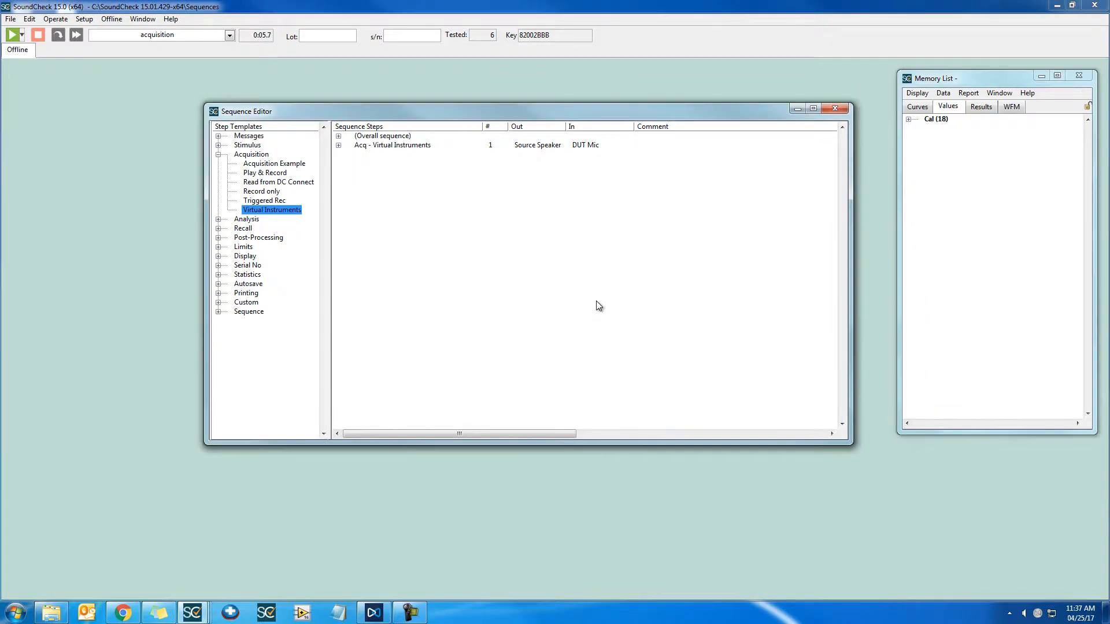
key("F2")
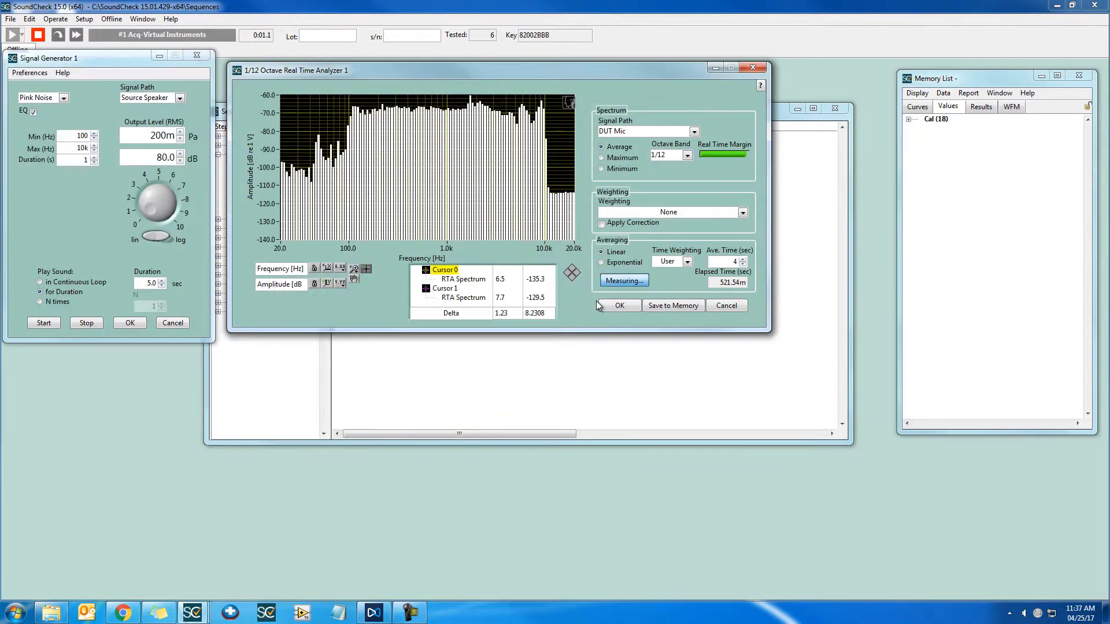